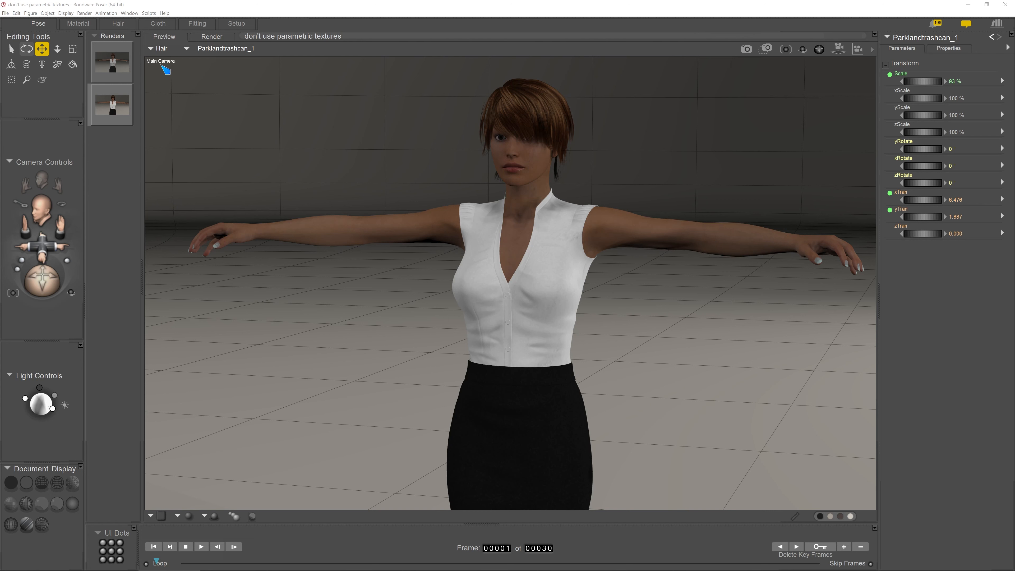
- View the scene through the Aux Camera and open the wooden sphere's material nodes
left_click(407, 142)
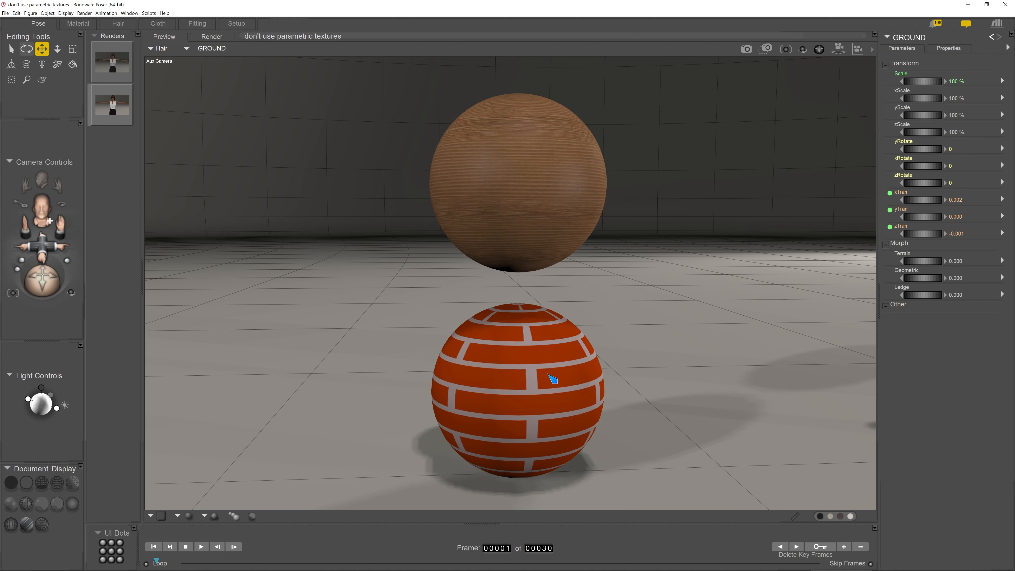
left_click(536, 192)
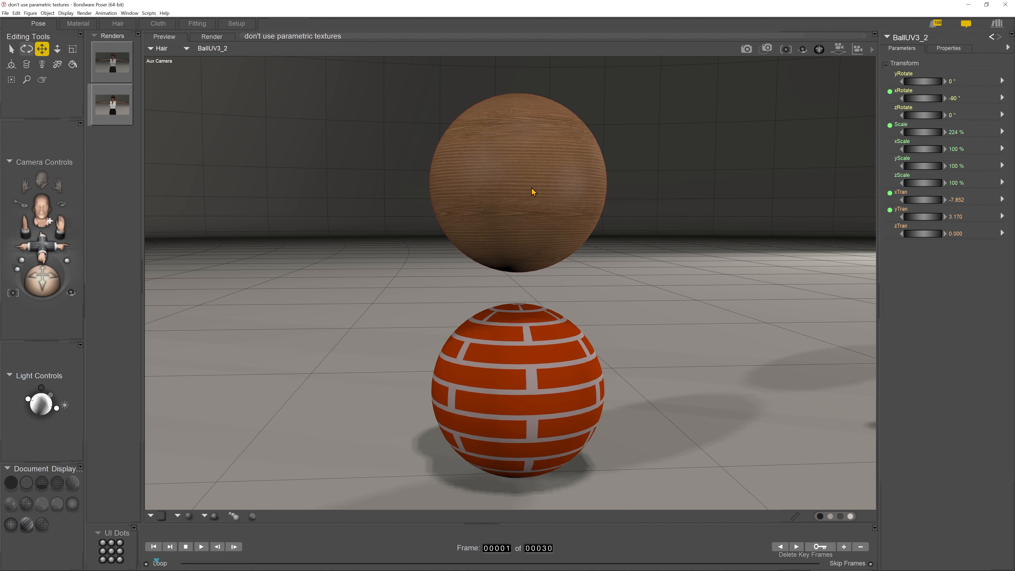
left_click(78, 24)
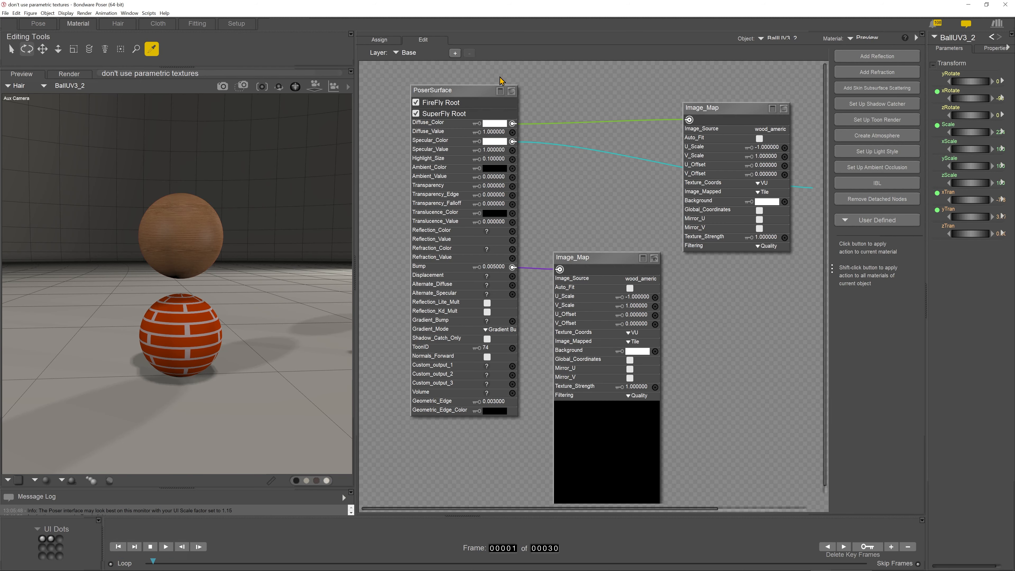
- Move the wooden sphere's diffuse and specular Image_Map nodes closer to PoserSurface and inspect the diffuse texture's source image
mouse_move(530, 513)
left_mouse_down()
mouse_move(566, 514)
mouse_move(536, 507)
left_mouse_up()
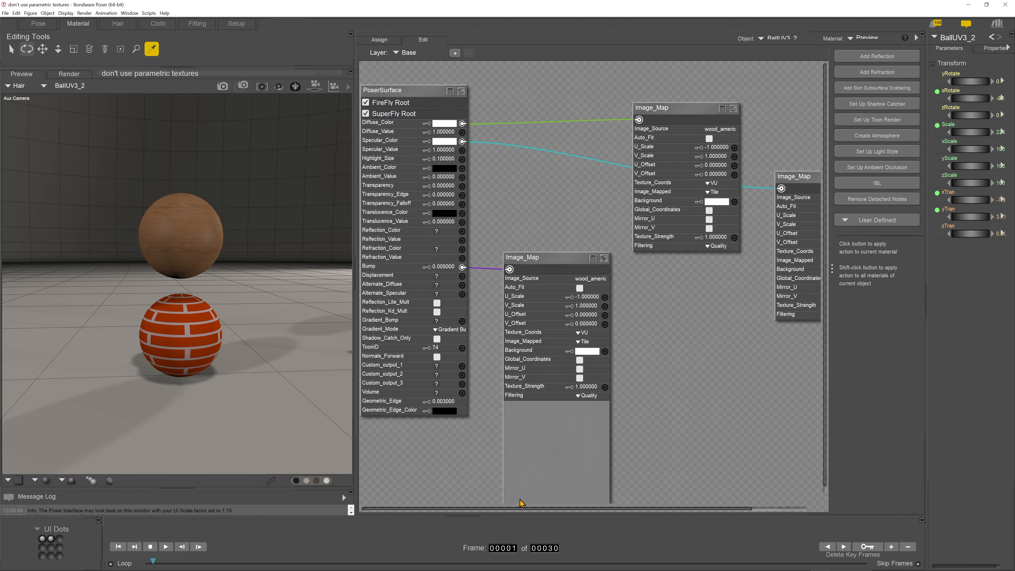
left_click_drag(690, 108, 560, 85)
left_click_drag(800, 178, 693, 159)
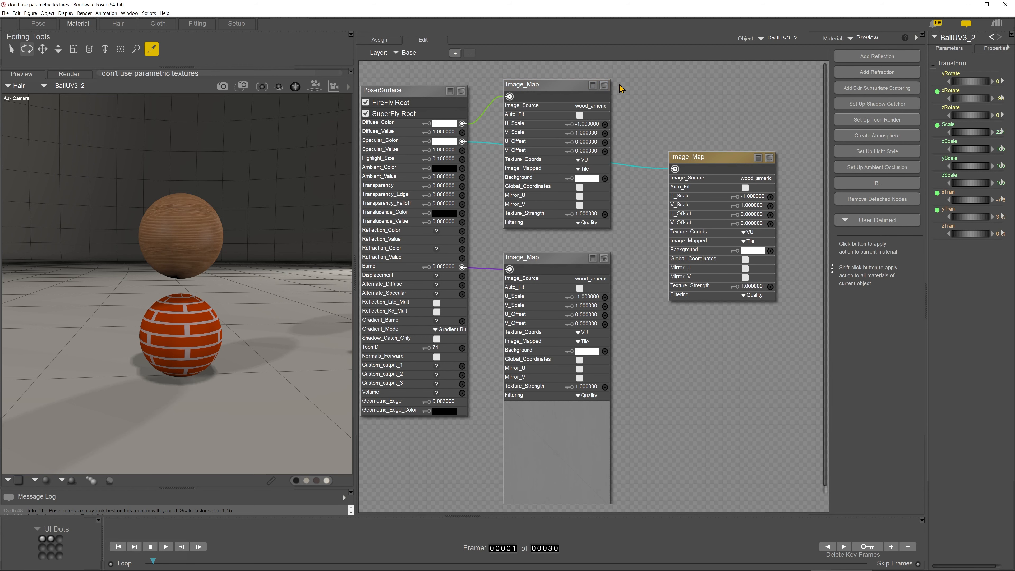
left_click(592, 106)
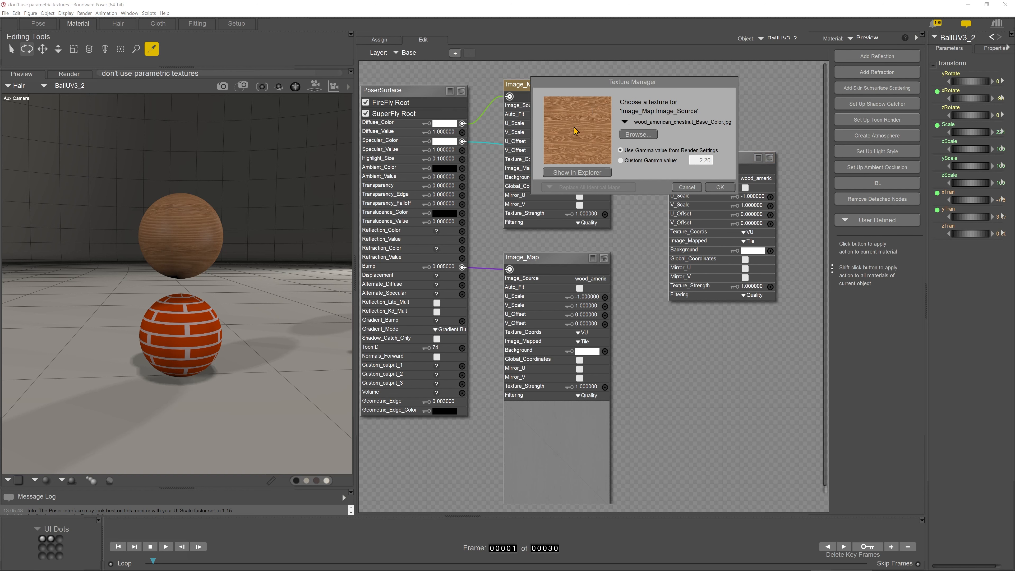
left_click(689, 187)
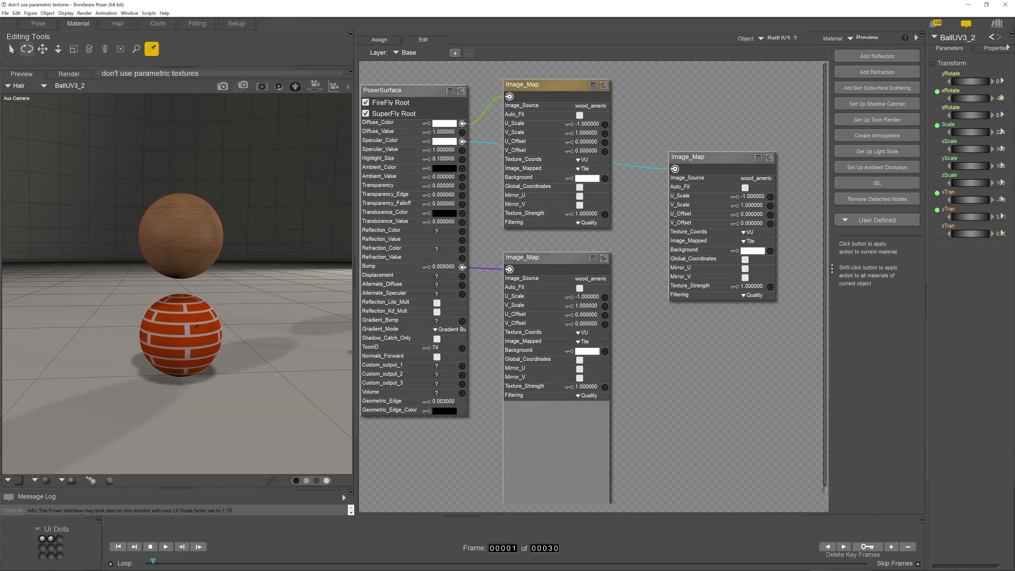
- Show the brick sphere's material and reposition its Brick and PoserSurface nodes in the node area
left_click(196, 327)
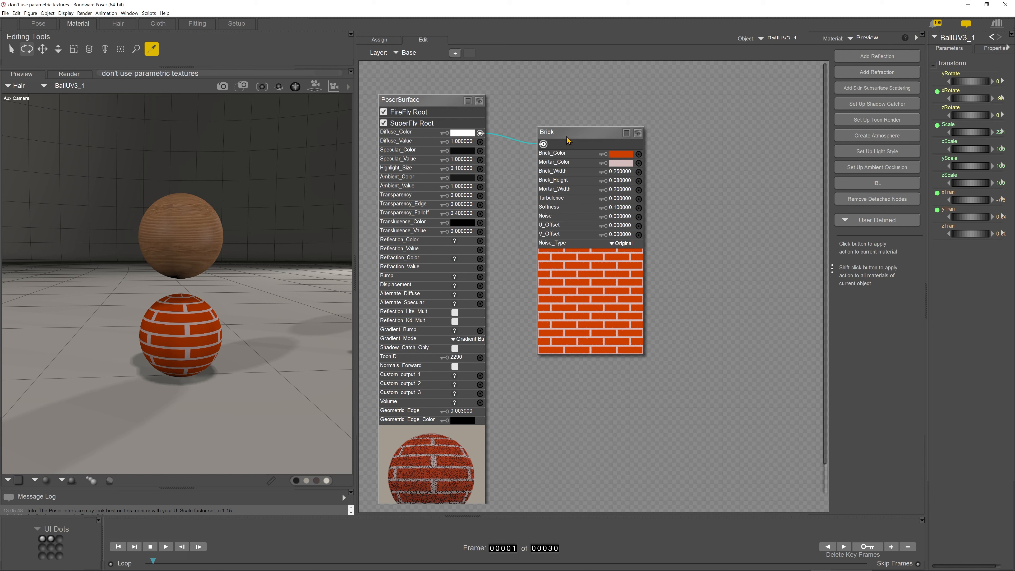
left_click_drag(569, 140, 655, 132)
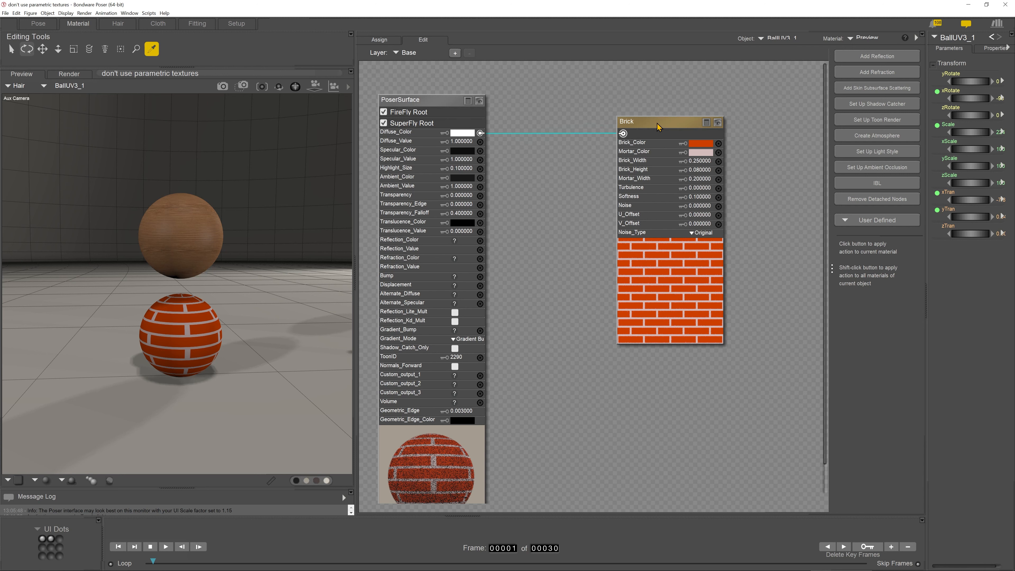
left_click_drag(658, 127, 579, 128)
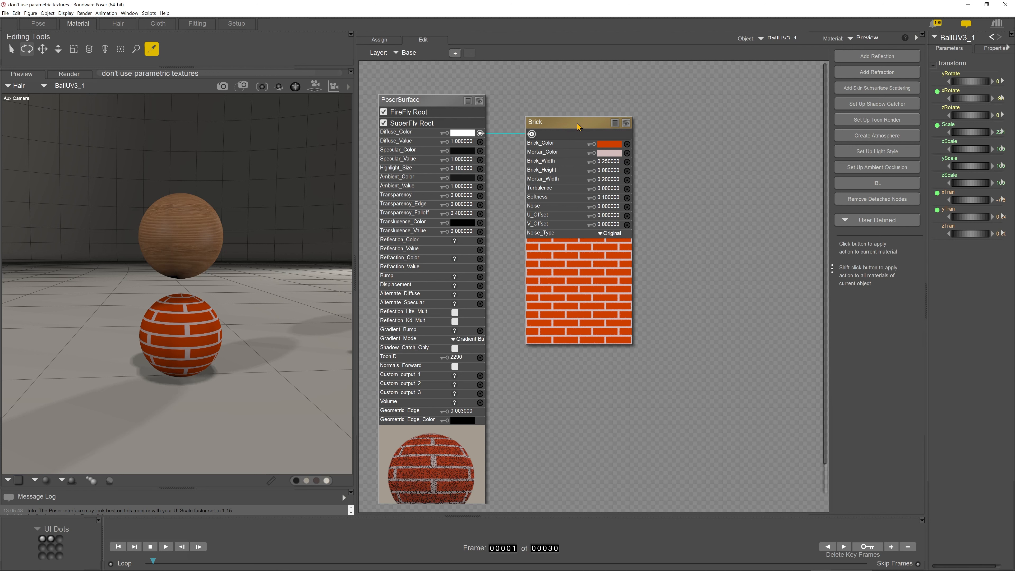
left_click_drag(428, 105, 423, 85)
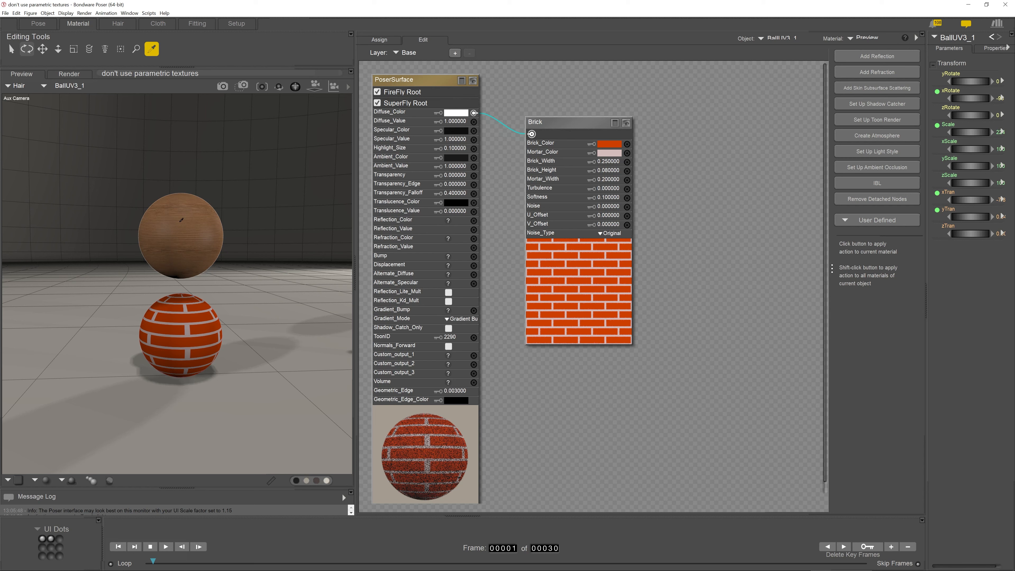
- Examine the American chestnut texture files available for the wooden sphere's diffuse Image_Map, keeping its current image
left_click(202, 219)
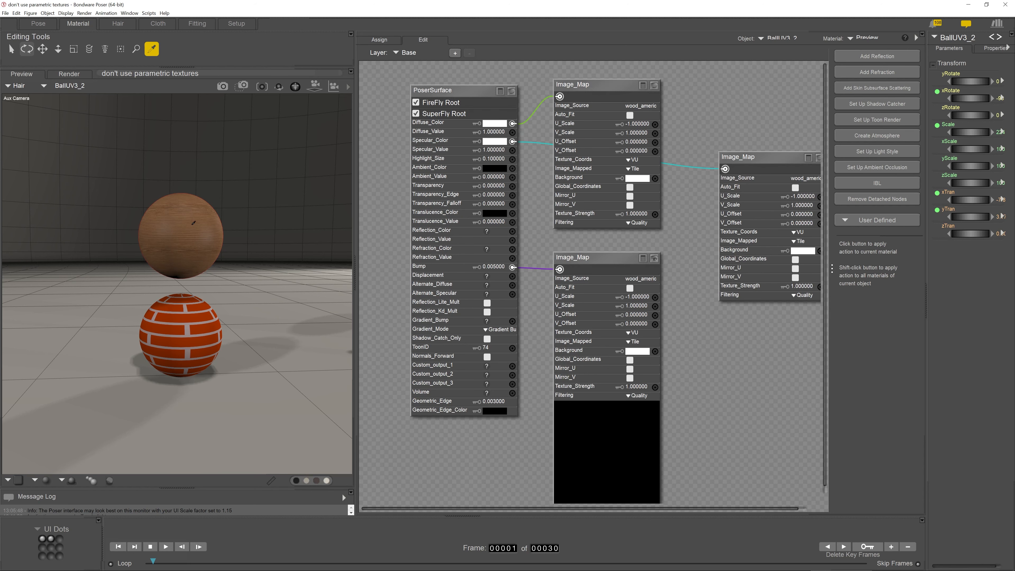
left_click(638, 106)
left_click(691, 136)
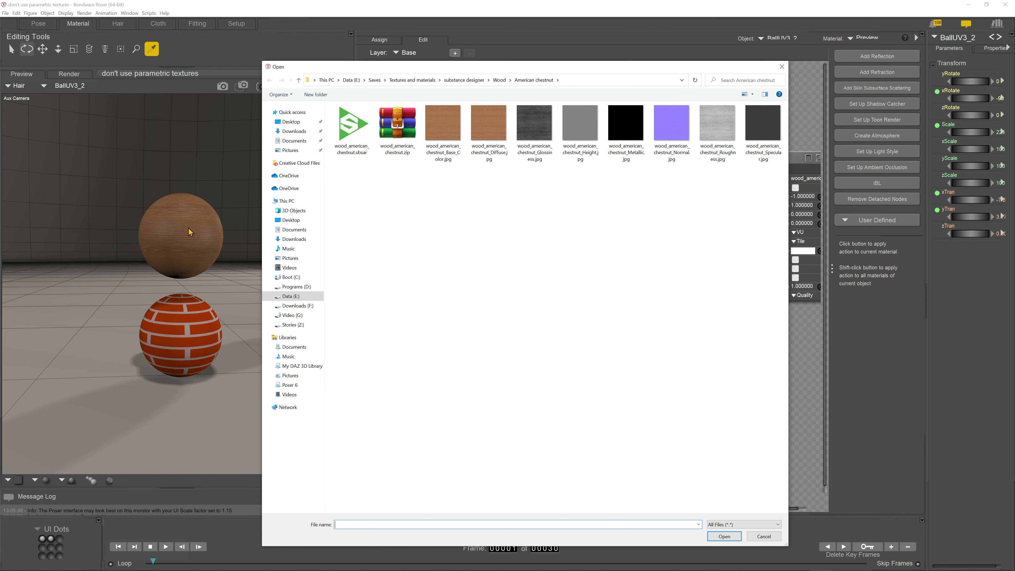
left_click(763, 538)
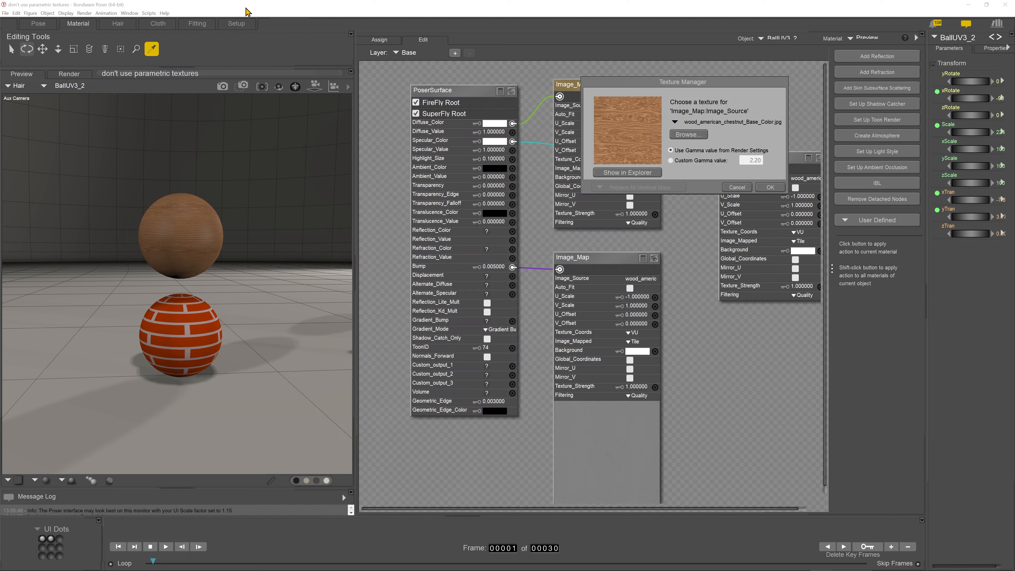
left_click(746, 190)
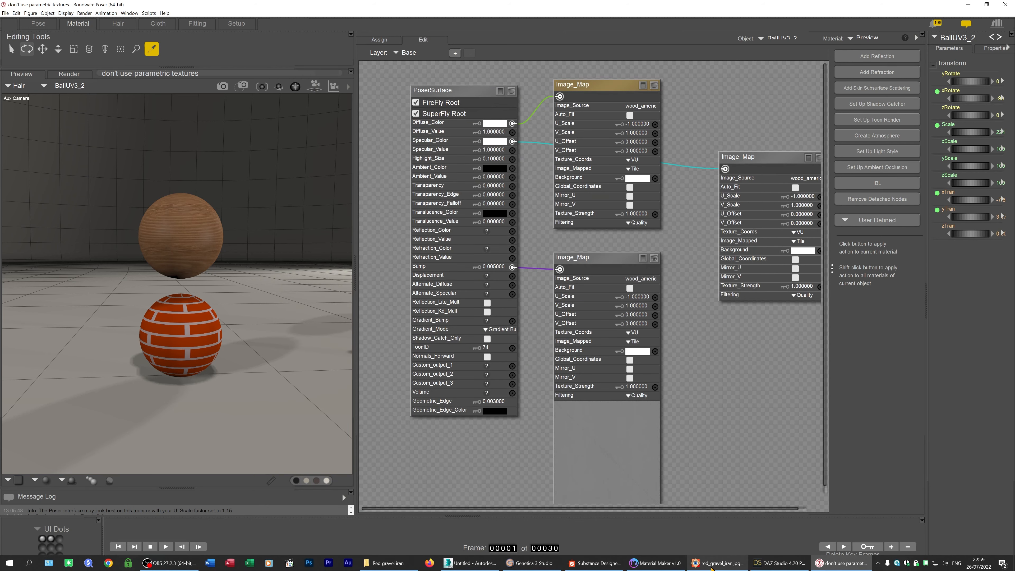
- View the red_gravel_iran preview image and examine the exported texture maps in the Red gravel iran folder
left_click(711, 563)
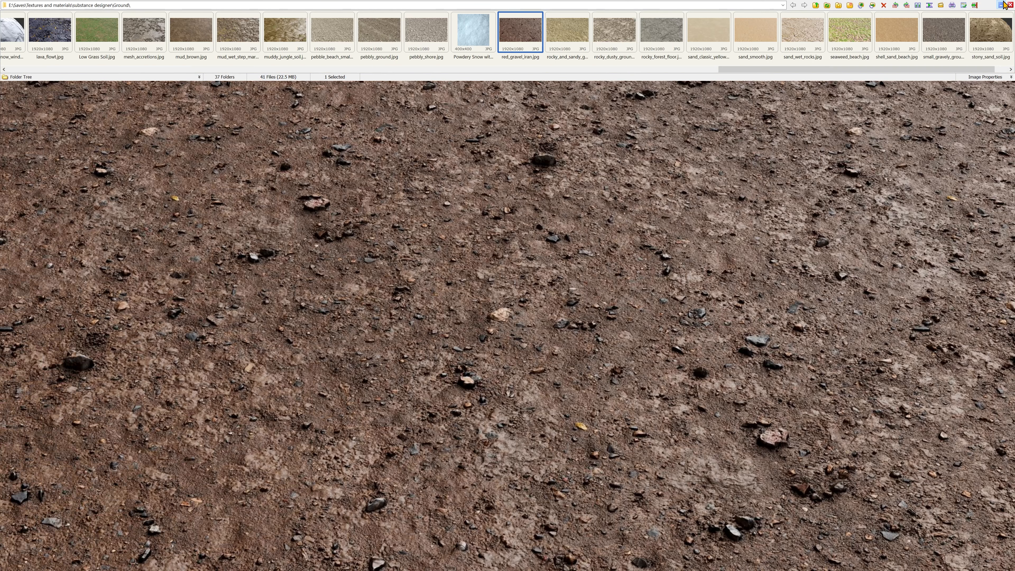
left_click(1006, 4)
mouse_move(571, 568)
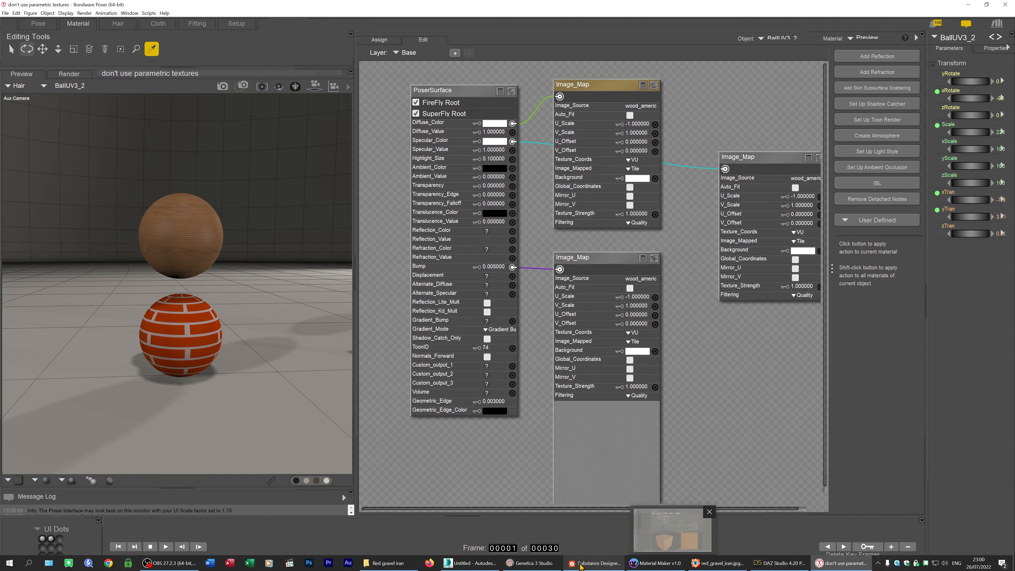
left_click(403, 565)
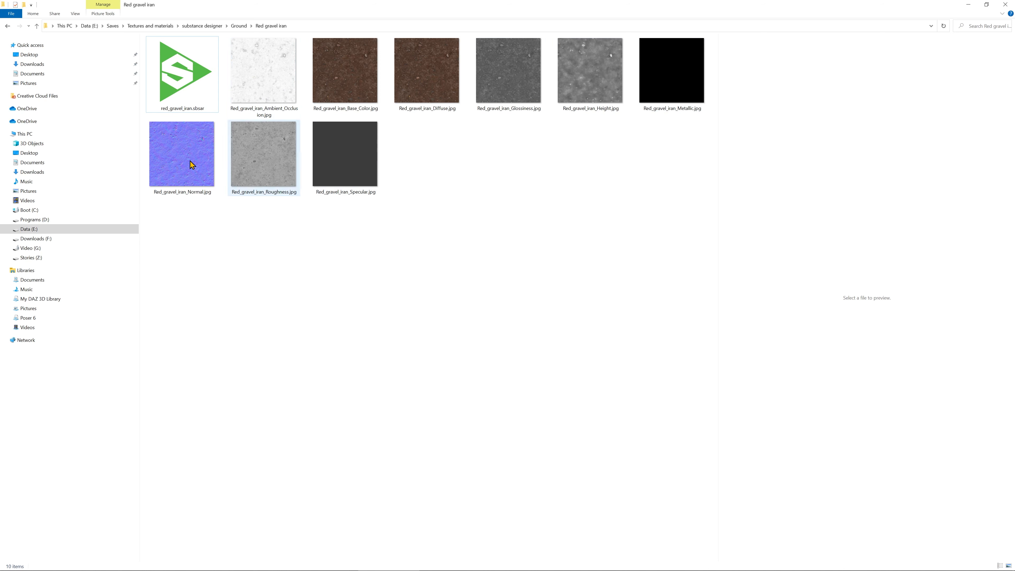
mouse_move(520, 570)
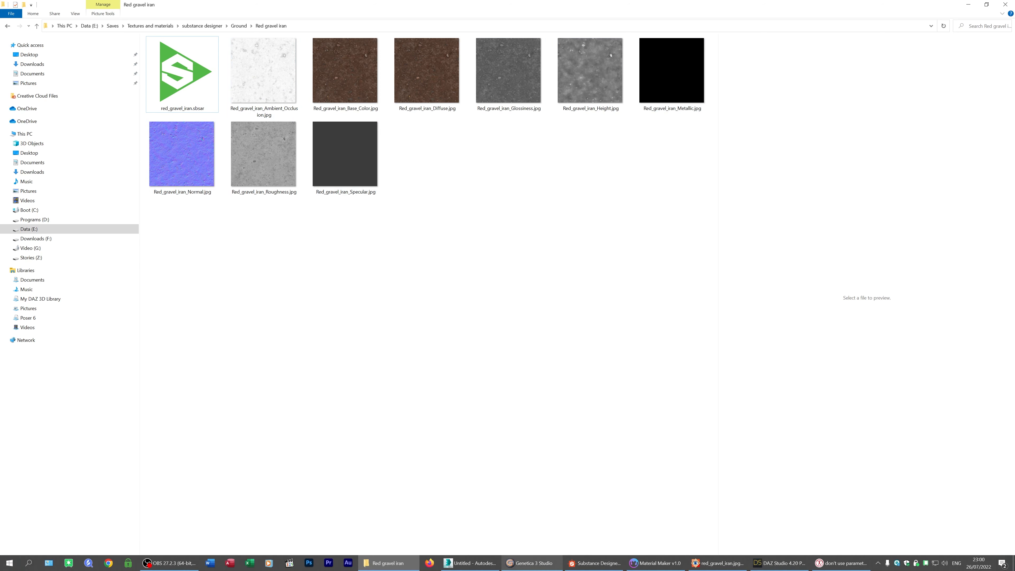
- Switch back to Poser and render the two spheres from the Pose room with SuperFly
left_click(849, 564)
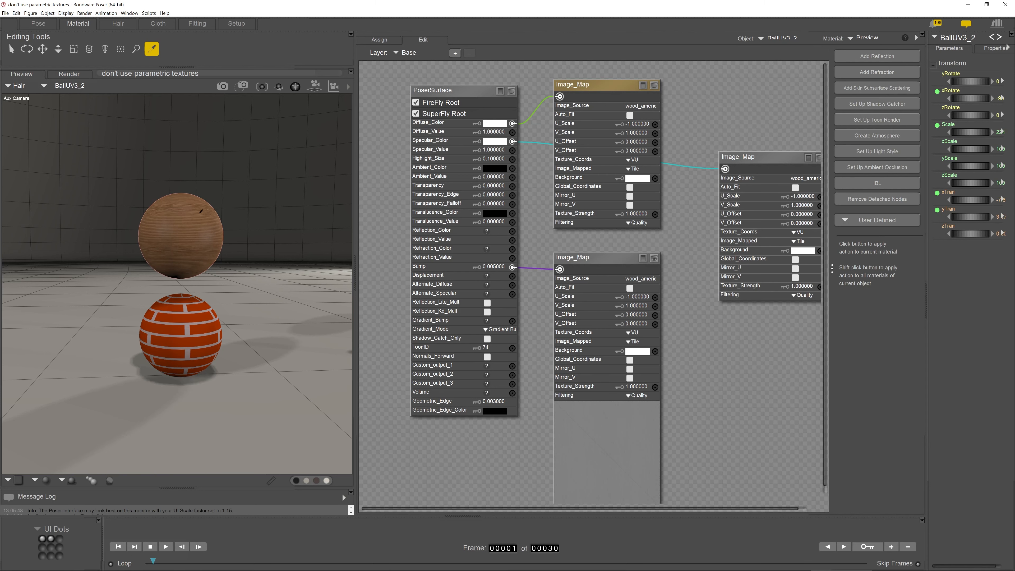
left_click(39, 23)
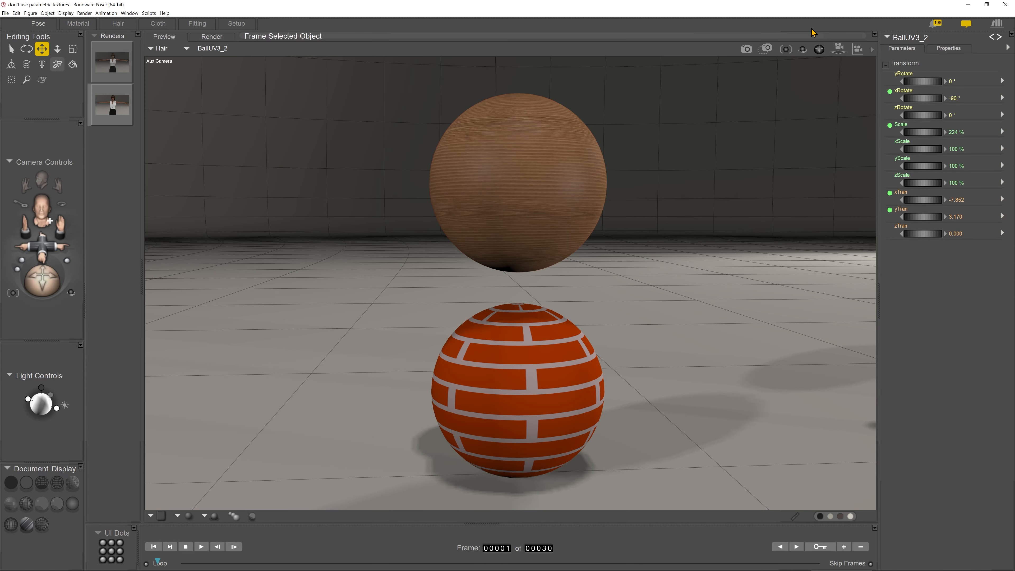
left_click(746, 49)
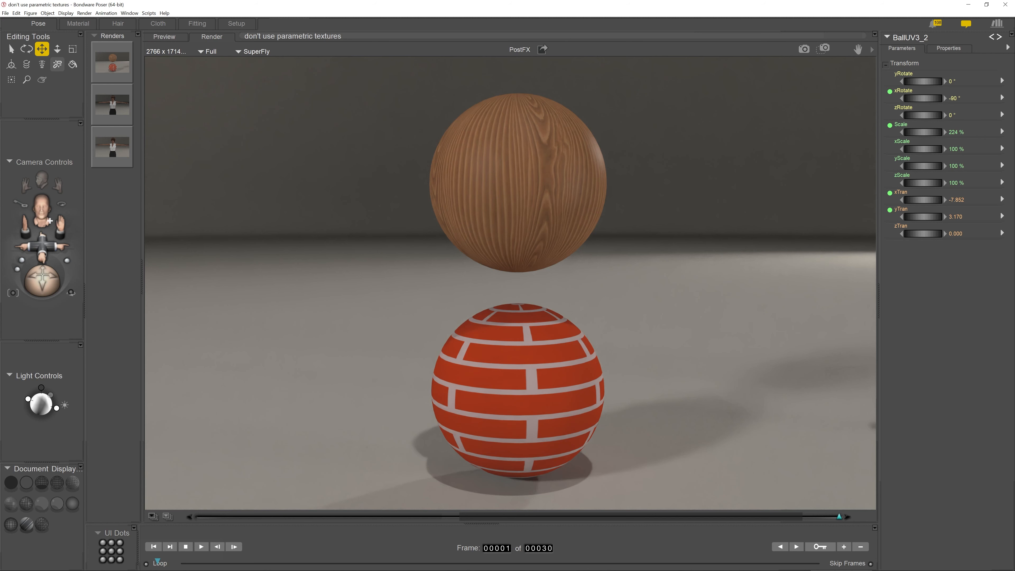
- Switch to DAZ Studio and look at its file import and export commands
mouse_move(808, 568)
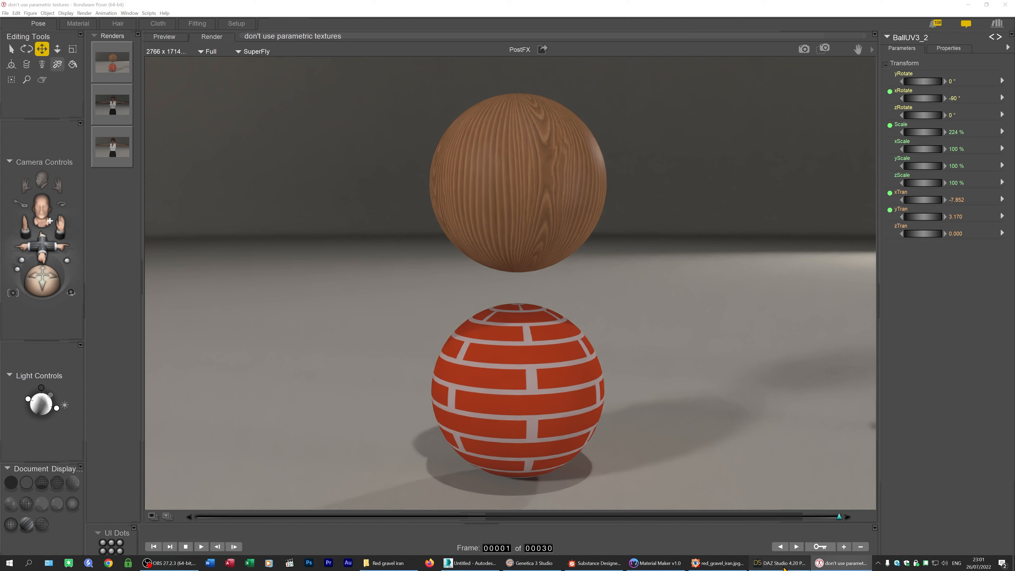
left_click(776, 568)
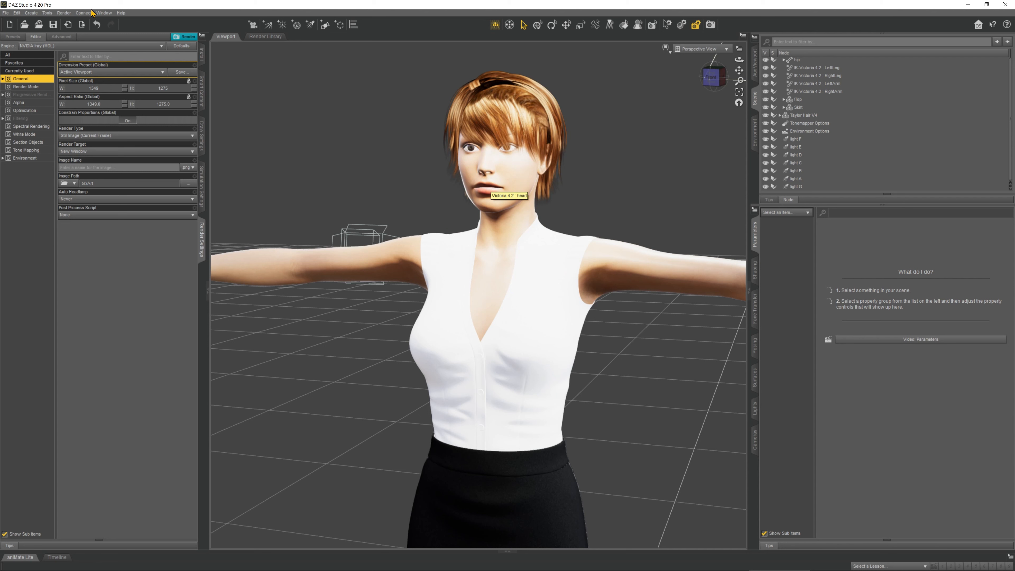
left_click(6, 12)
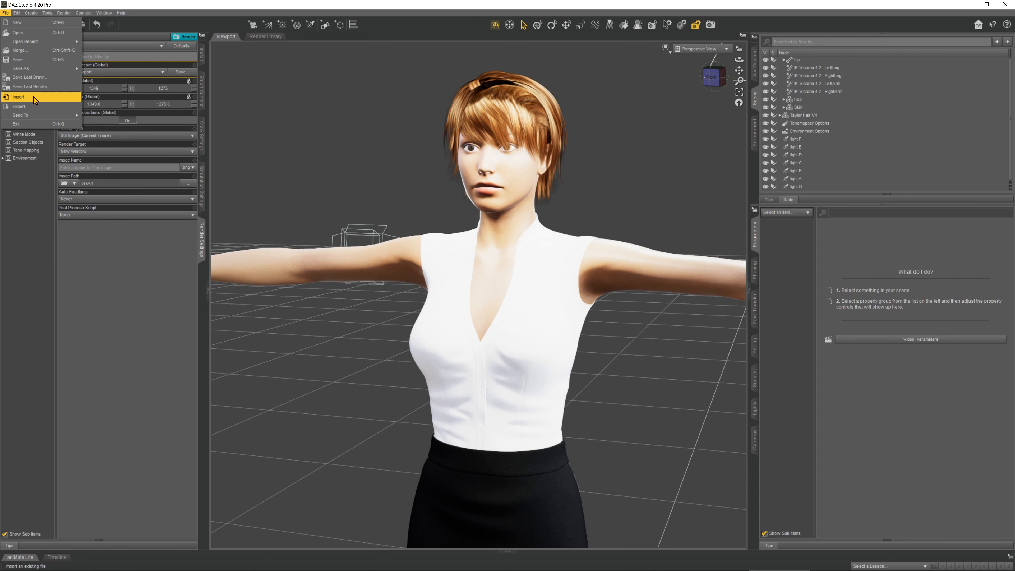
left_click(337, 125)
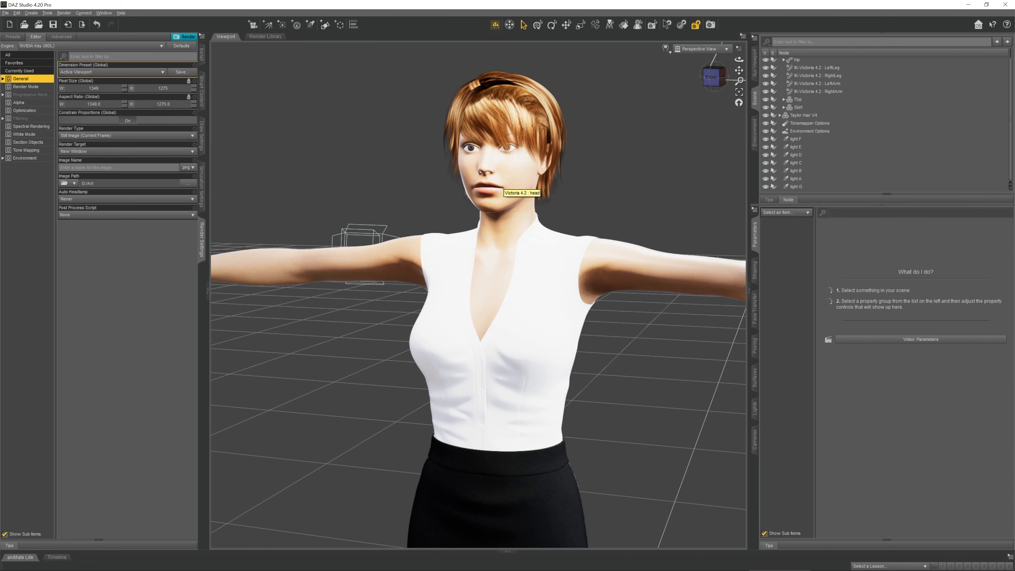
mouse_move(591, 570)
- Return to Poser, preview the scene through the Main Camera and open the Victoria4 figure's material nodes
left_click(841, 564)
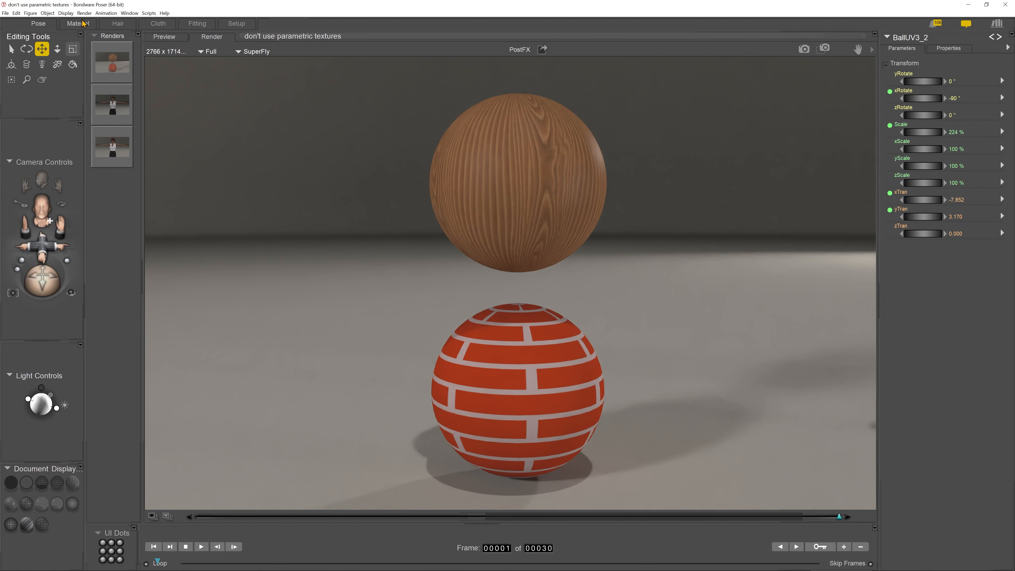
left_click(518, 383)
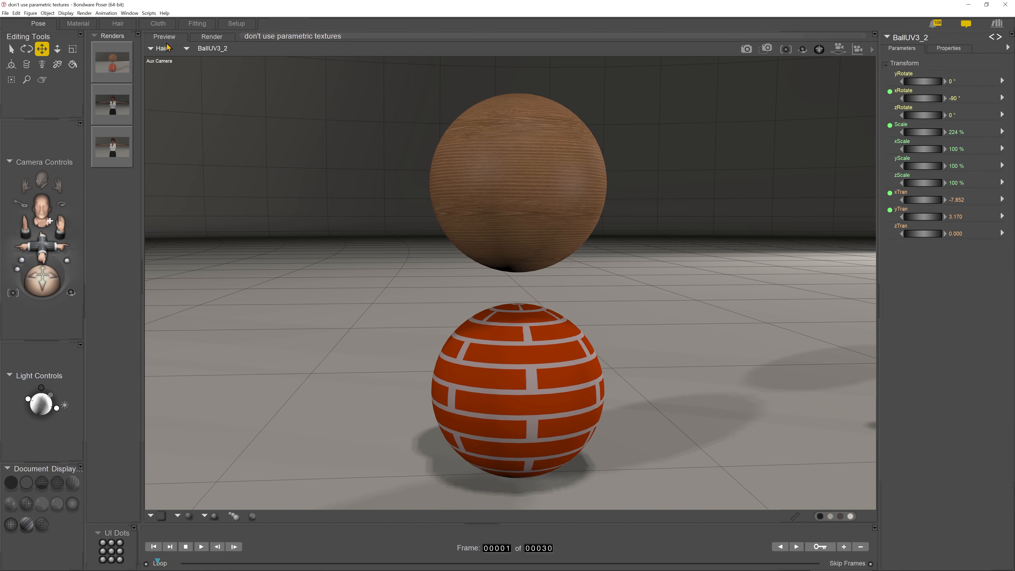
left_click(172, 71)
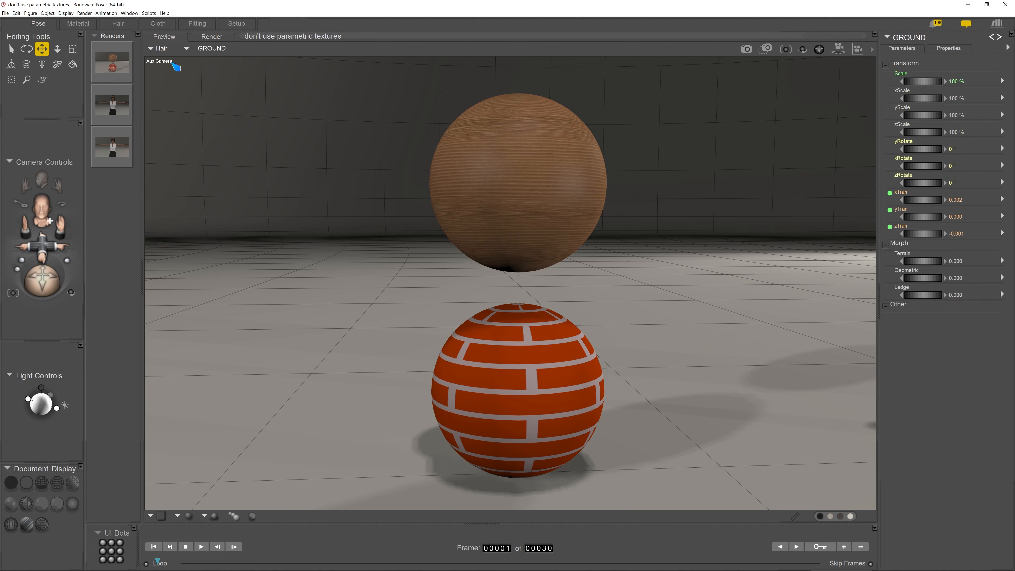
key("ctrl+m")
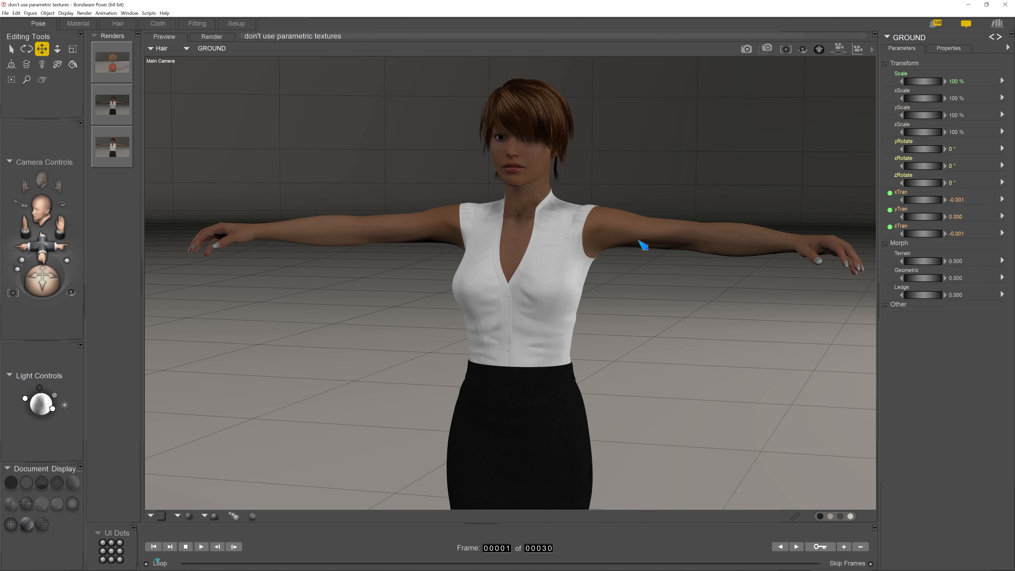
left_click(648, 236)
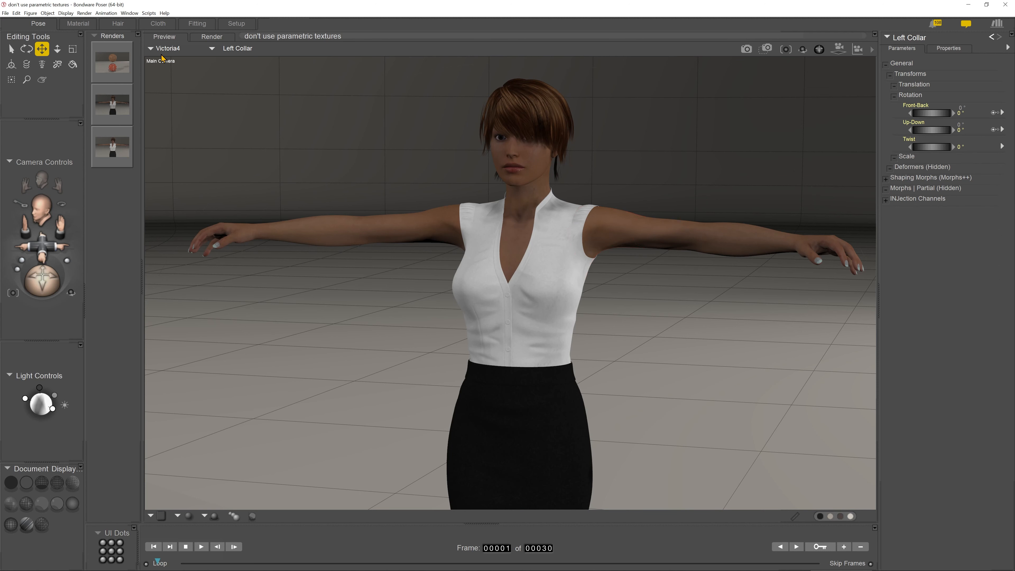
left_click(77, 25)
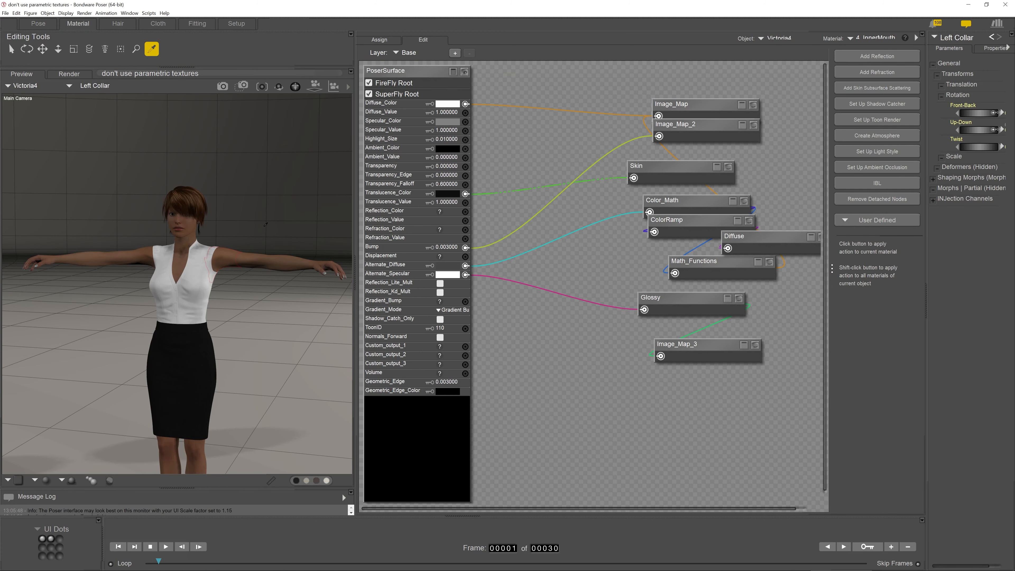
- Expand the Image_Map node connected to Victoria4's Diffuse_Color to show its image source and settings
left_click_drag(474, 509, 551, 502)
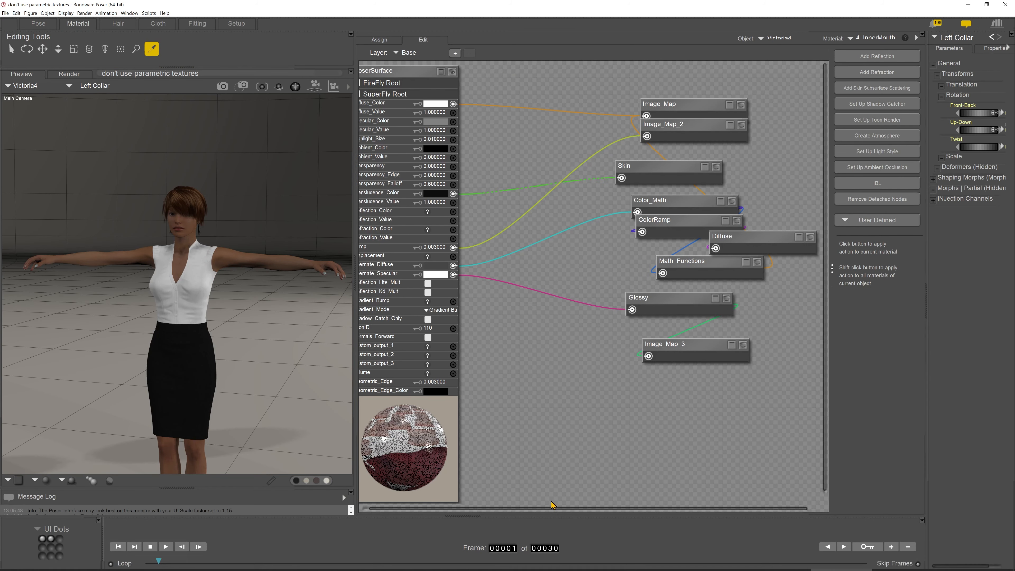
left_click(728, 113)
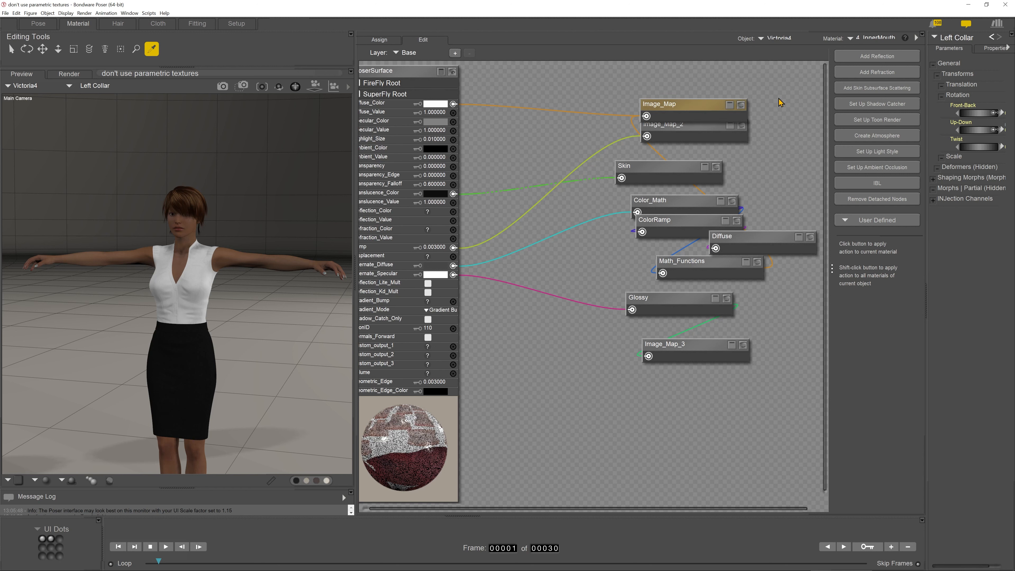
left_click(730, 105)
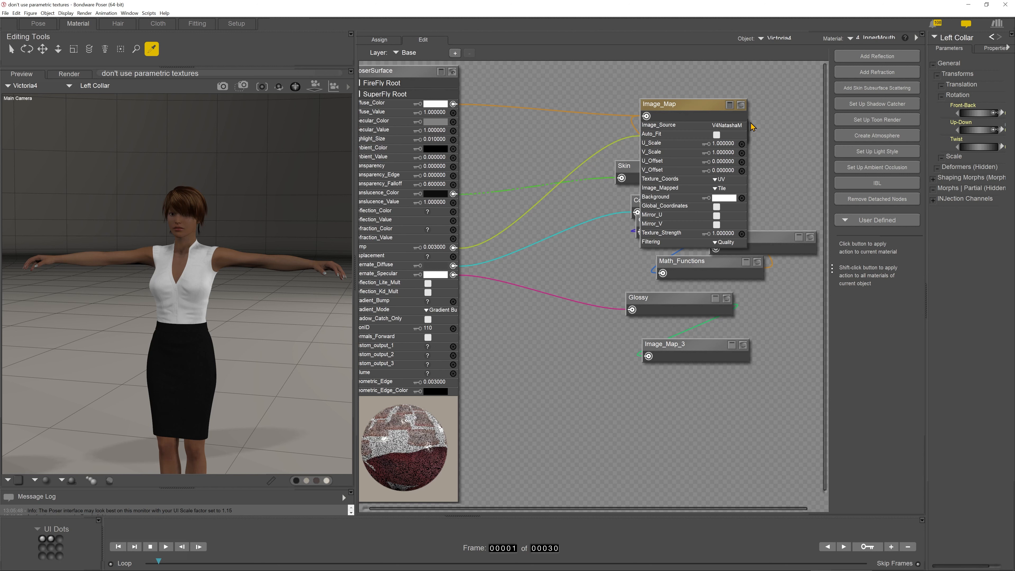
- Collapse the Image_Map node, move it clear above Image_Map_2, shift the Skin node toward PoserSurface, and select Image_Map_3
left_click(730, 105)
left_click_drag(710, 105, 734, 85)
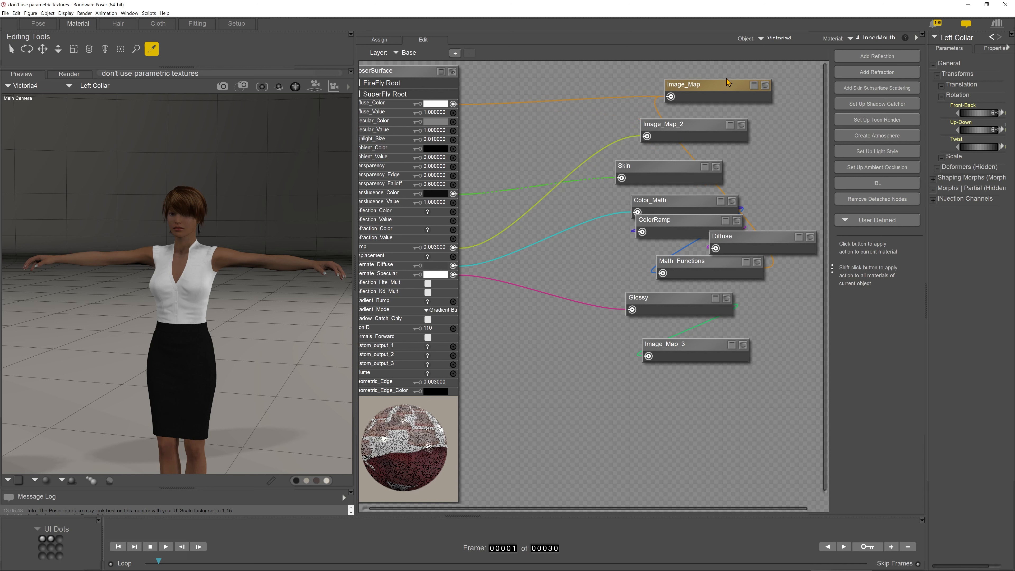
left_click(662, 172)
left_click_drag(662, 172, 560, 172)
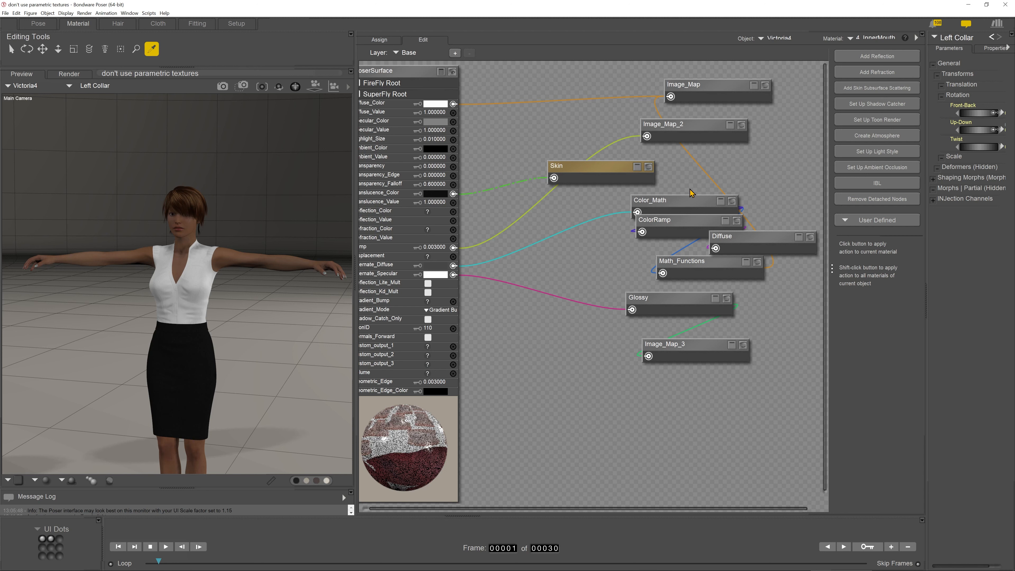
left_click(686, 350)
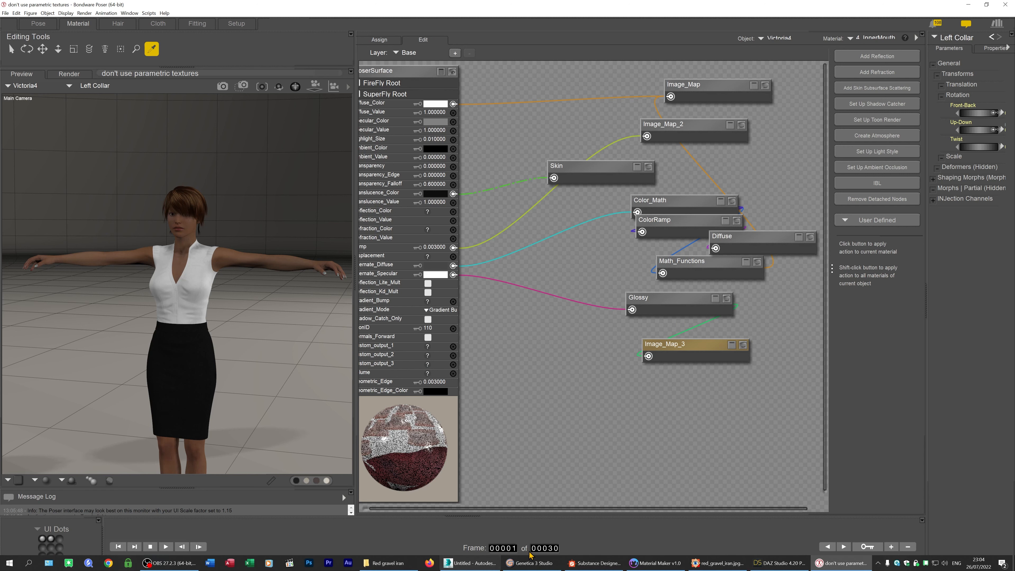
- Go to the Pose room and compare the two stored renders of the Victoria4 figure
left_click(38, 23)
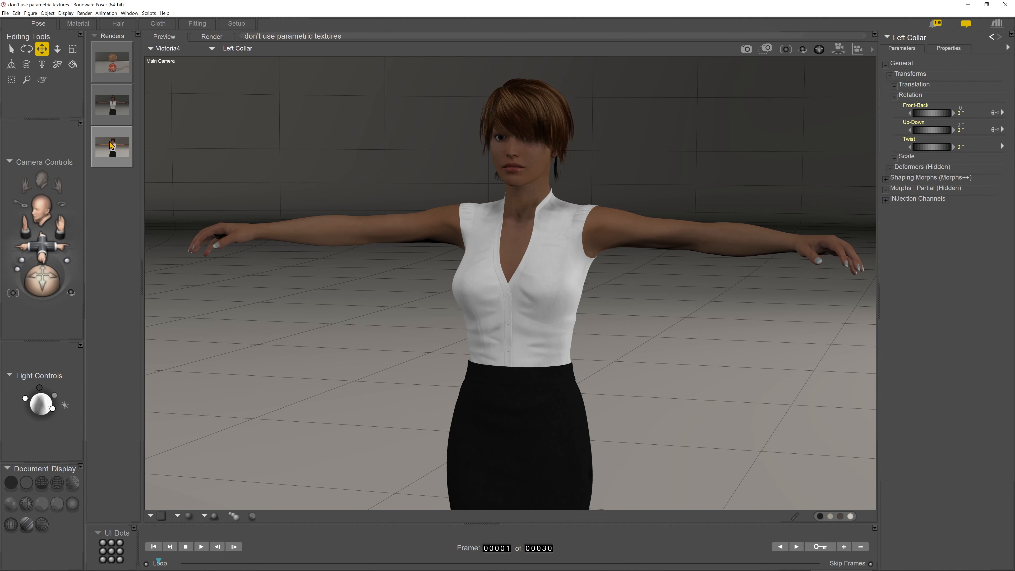
left_click(111, 145)
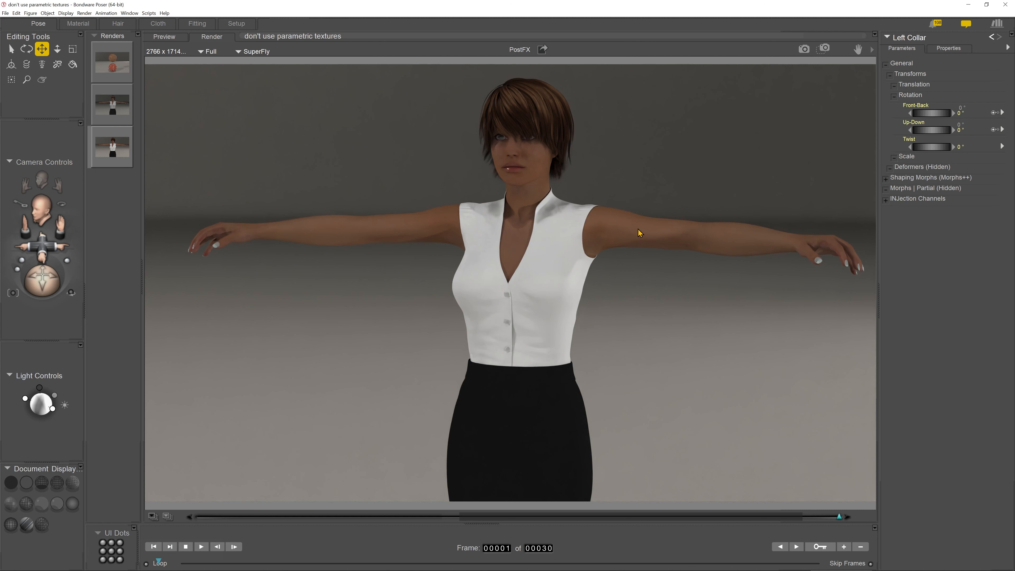
left_click(120, 112)
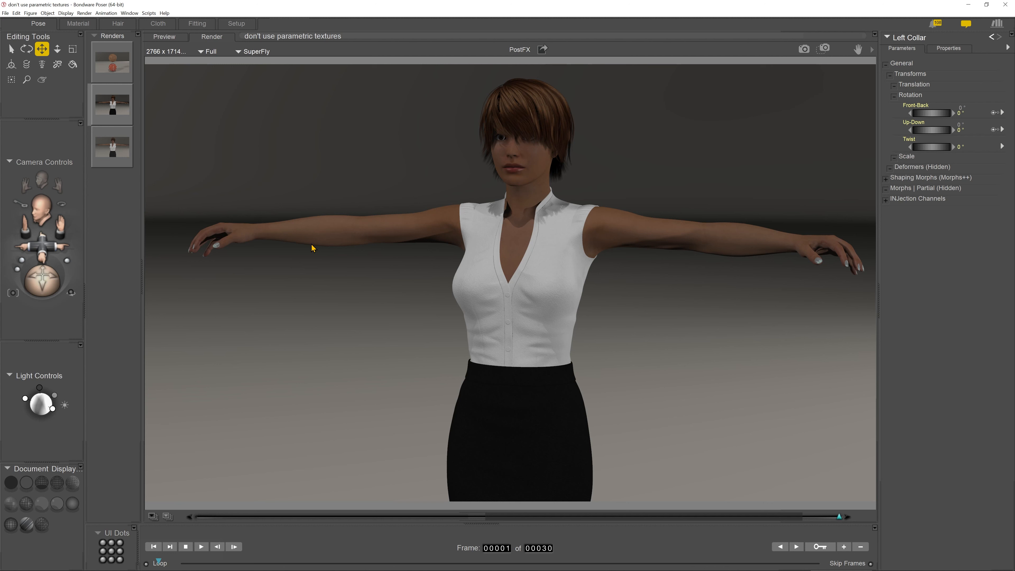
left_click(111, 148)
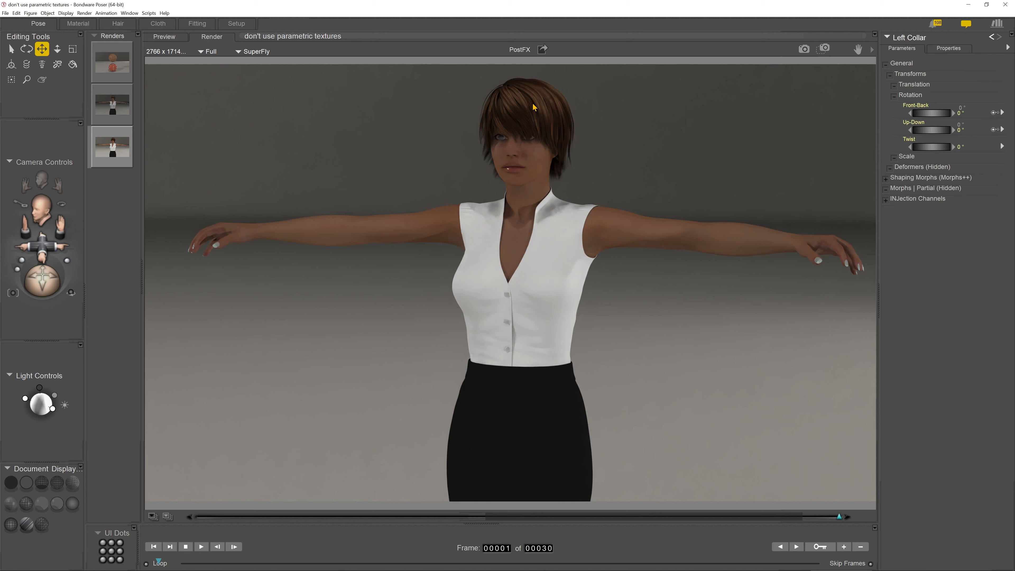
- Switch to DAZ Studio and render the clothed Victoria figure as a still image in a new window
mouse_move(547, 569)
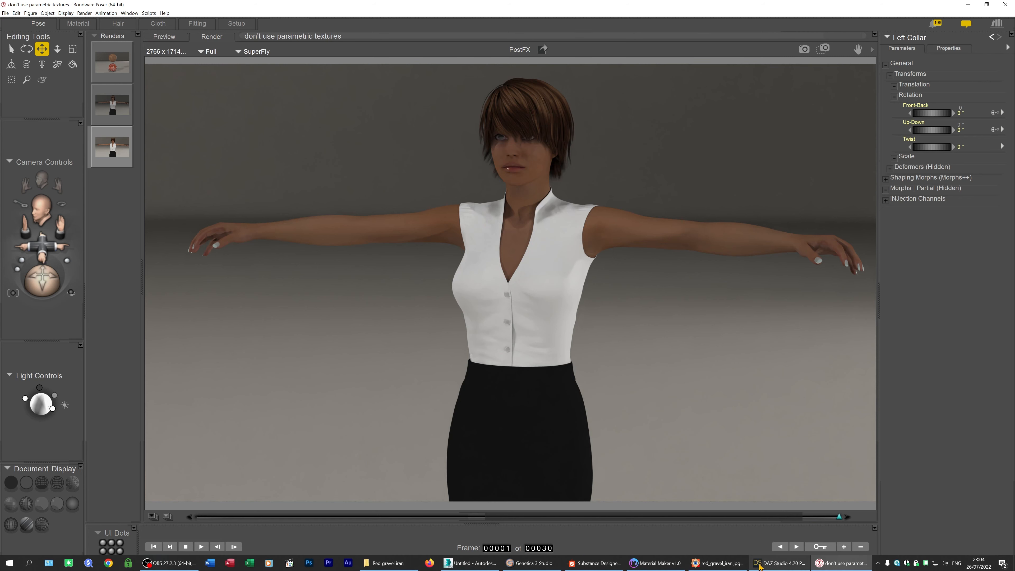
left_click(780, 564)
left_click(709, 25)
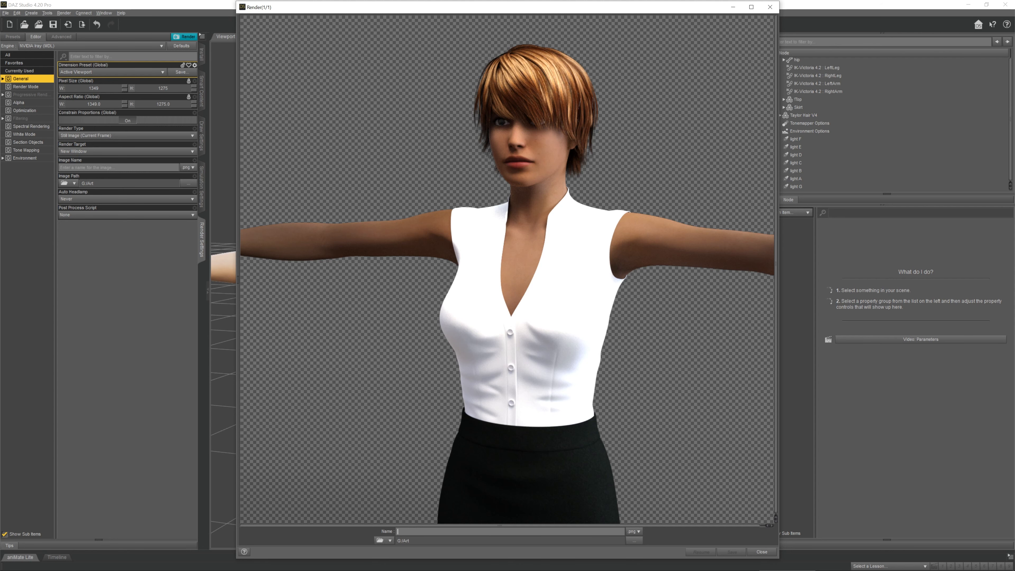
- Return to Poser and view its figure renders again for comparison with the DAZ Studio render
mouse_move(505, 568)
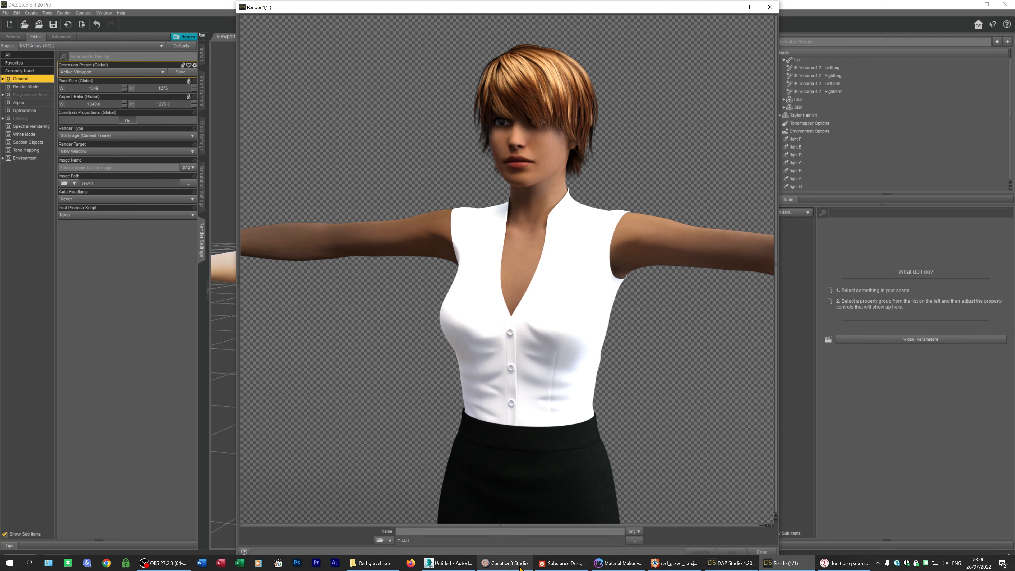
left_click(838, 569)
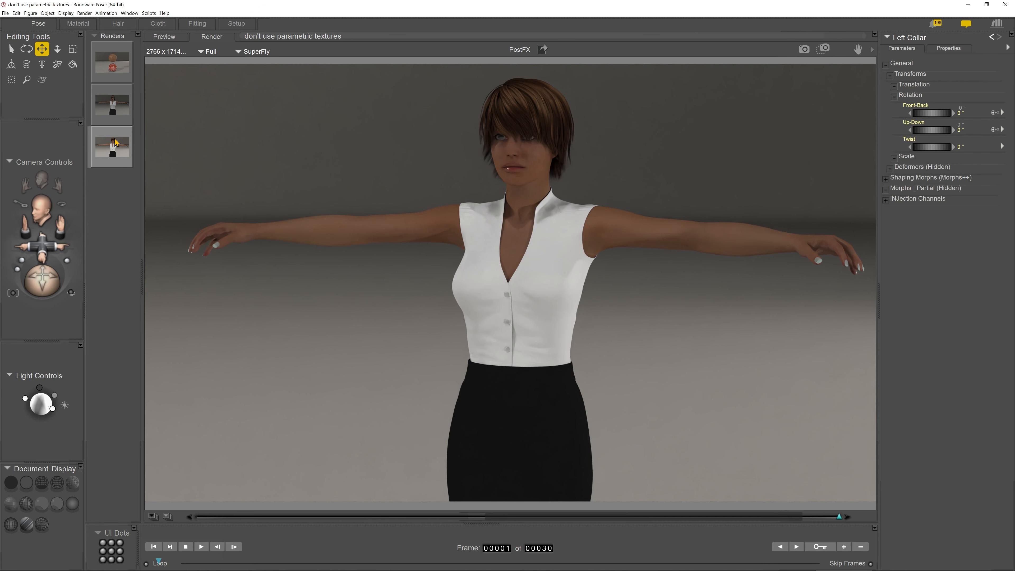
left_click(115, 148)
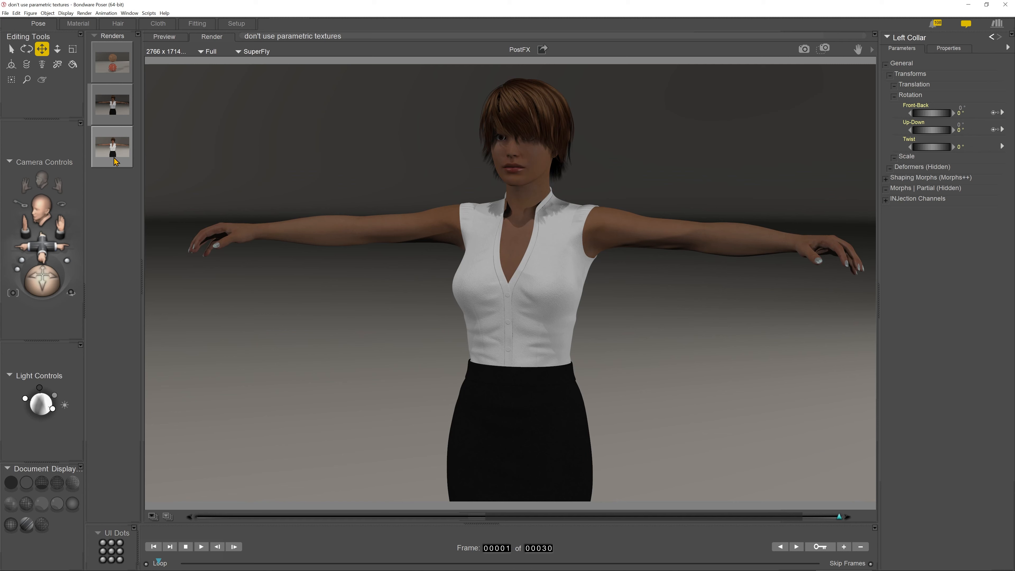
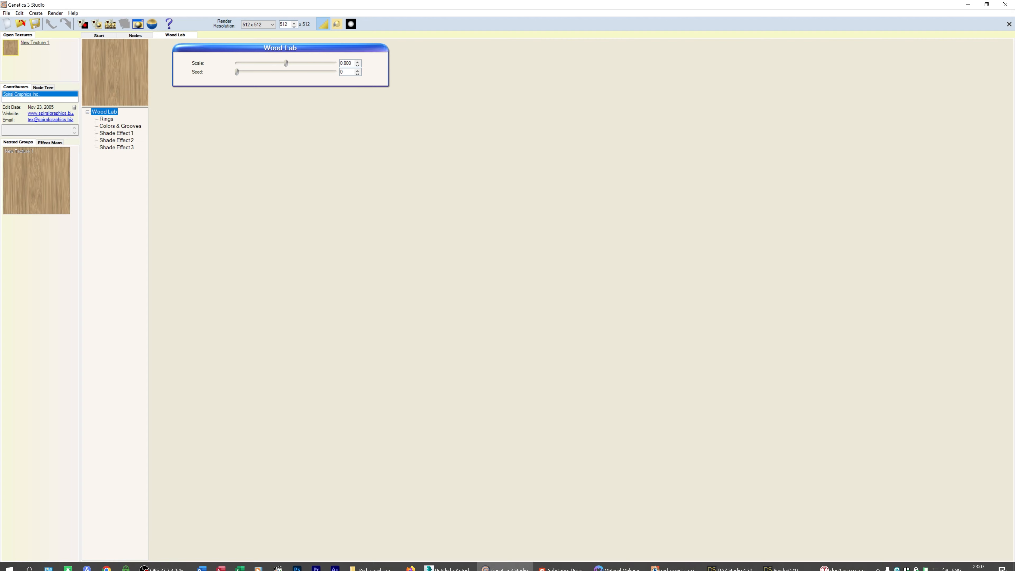
- Switch from Genetica to Substance Designer and select all the nodes in the wood_cedar graph
key("alt")
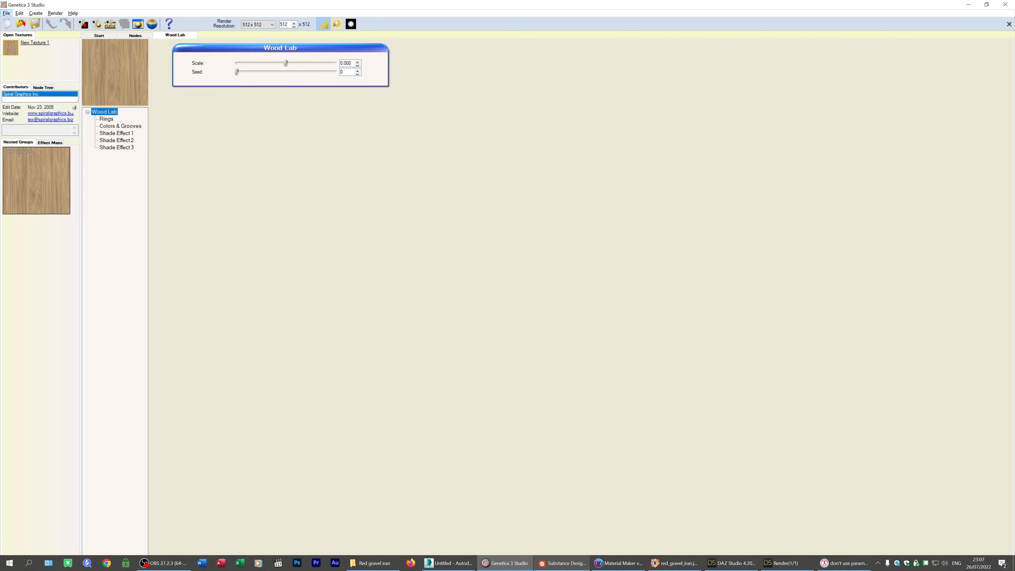
left_click(569, 564)
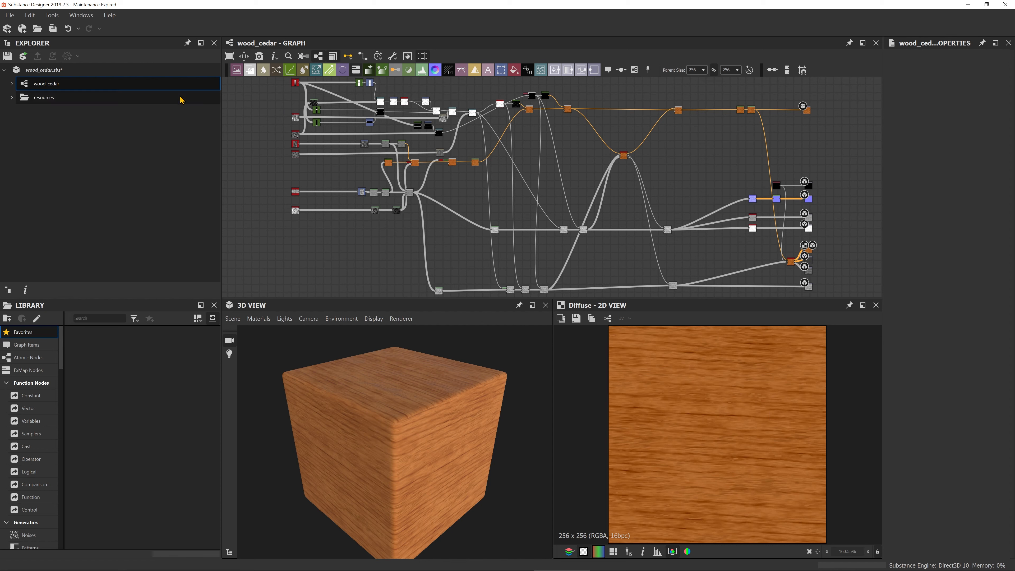
left_click_drag(273, 80, 828, 298)
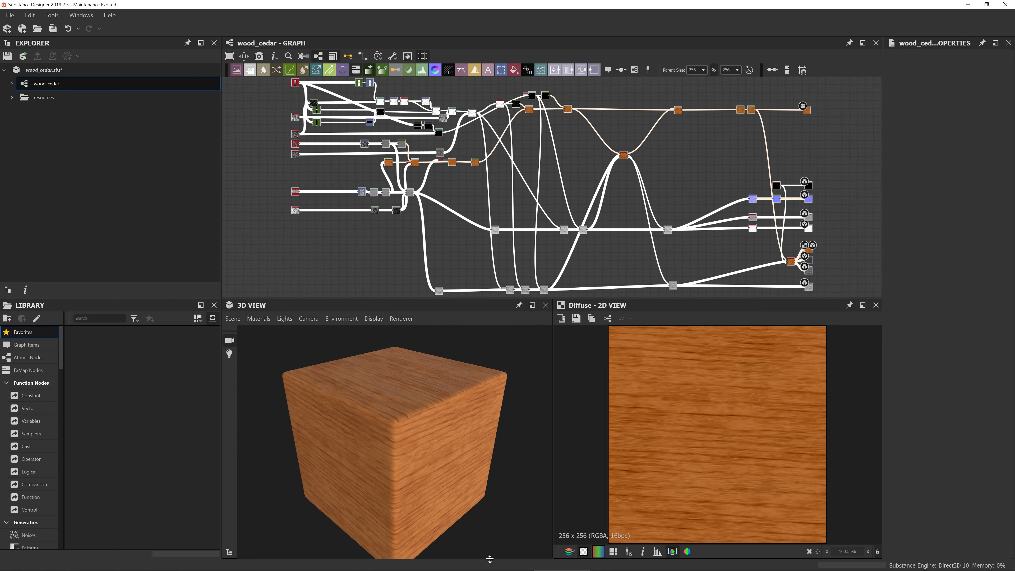
- Return to Poser and show the scene through the Main Camera
mouse_move(466, 564)
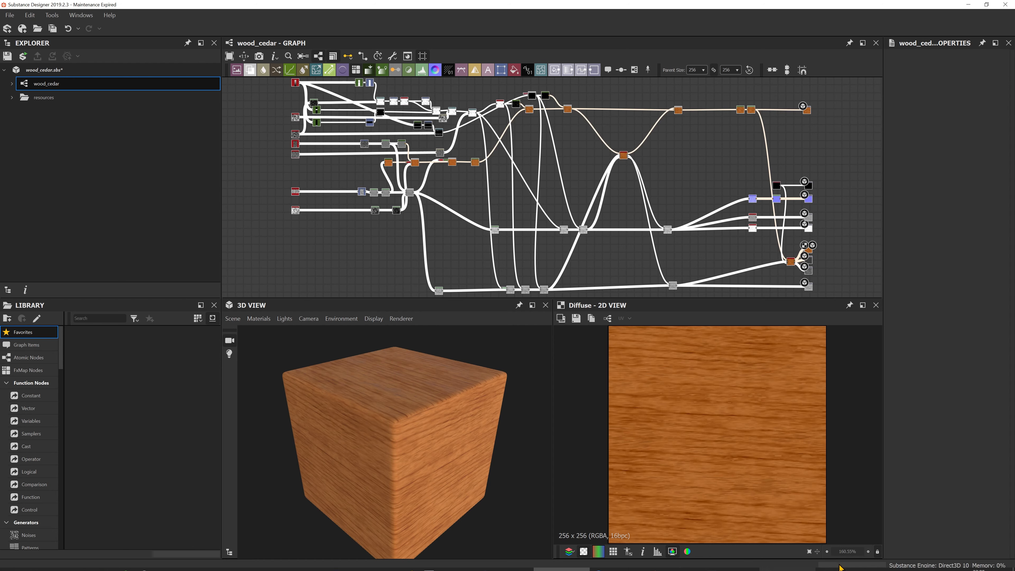
left_click(844, 565)
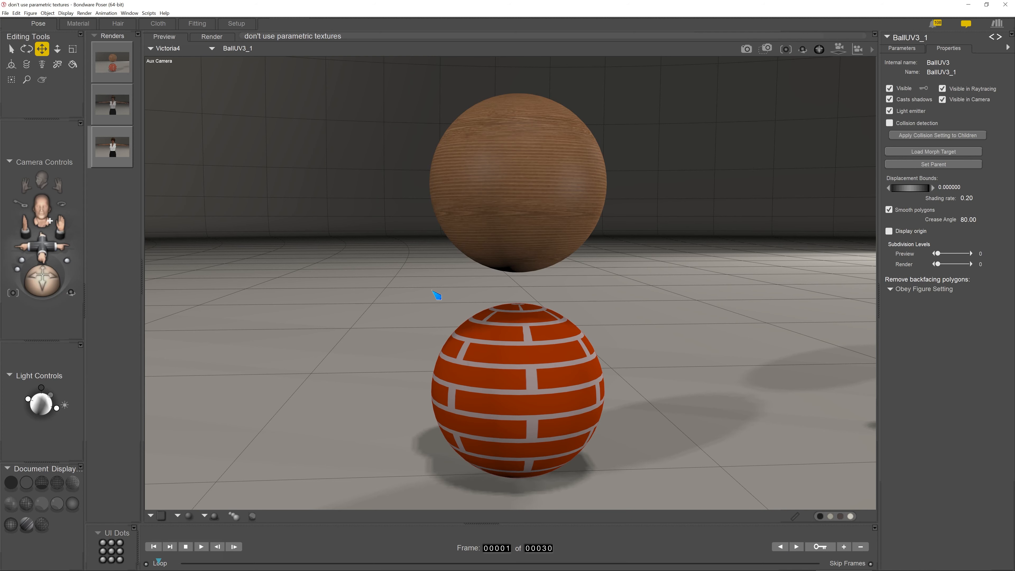
key("ctrl+m")
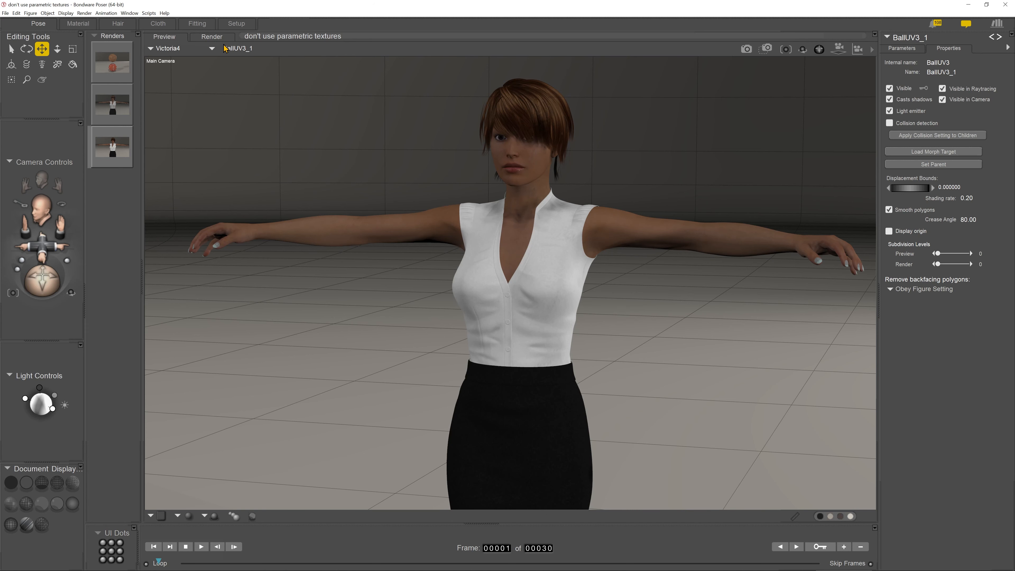
- Open Victoria4's SkinFace material in the Material room and show the Color_Texture node's image preview
left_click(78, 24)
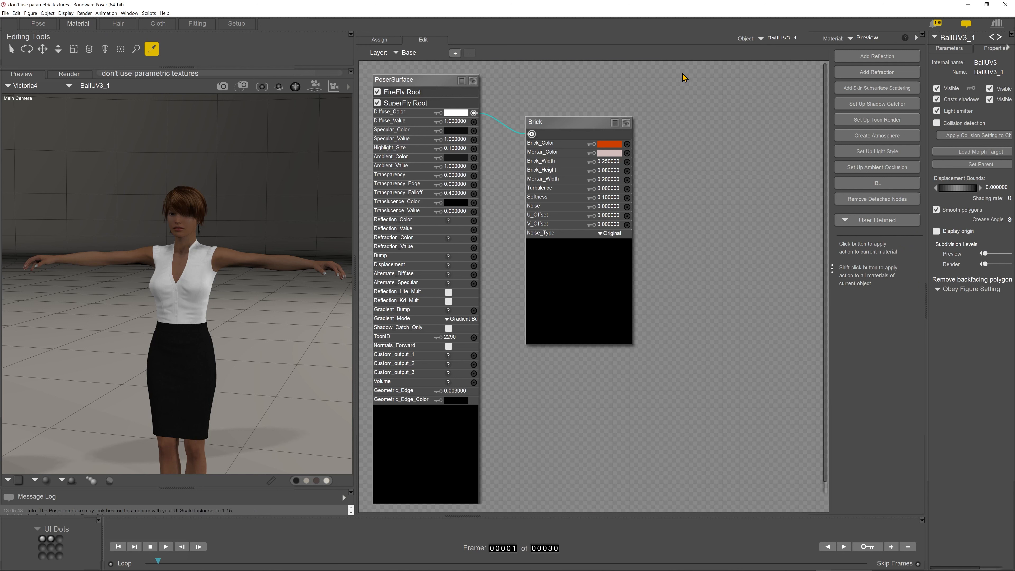
left_click(234, 205)
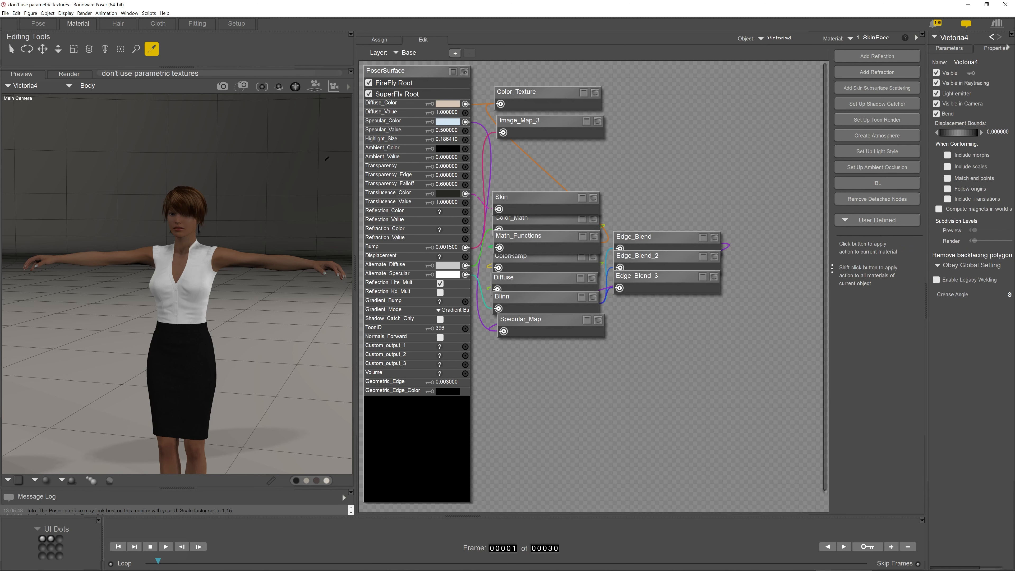
left_click(595, 93)
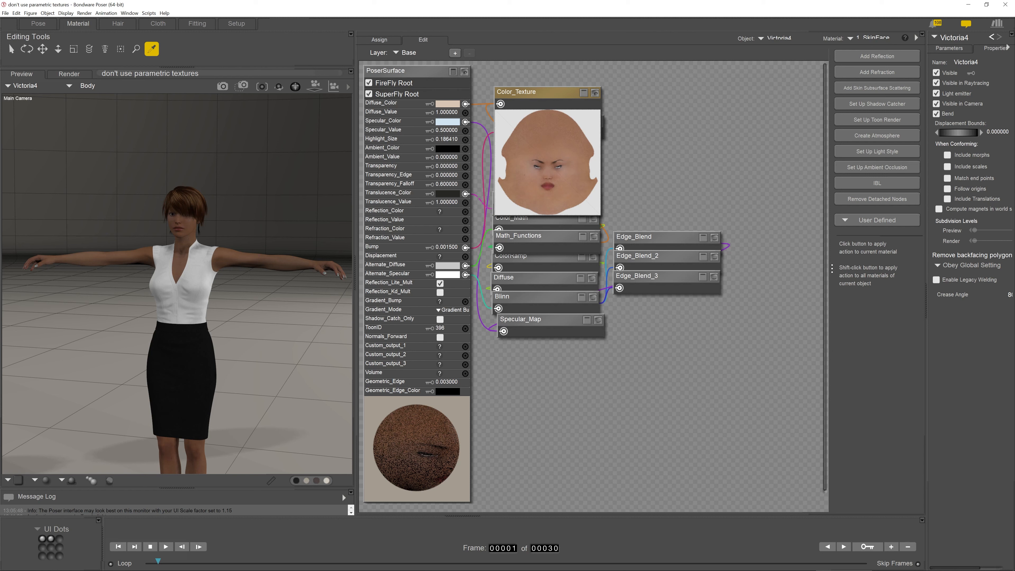
- Look at the wood_cedar graph and its Diffuse texture in Substance Designer, and return to Poser's Pose room
mouse_move(554, 570)
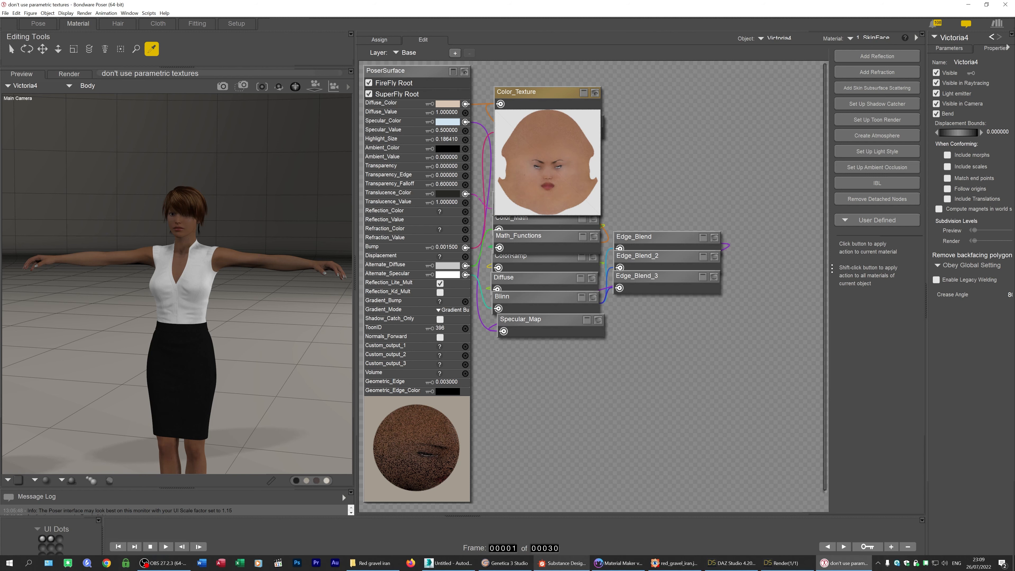
left_click(579, 568)
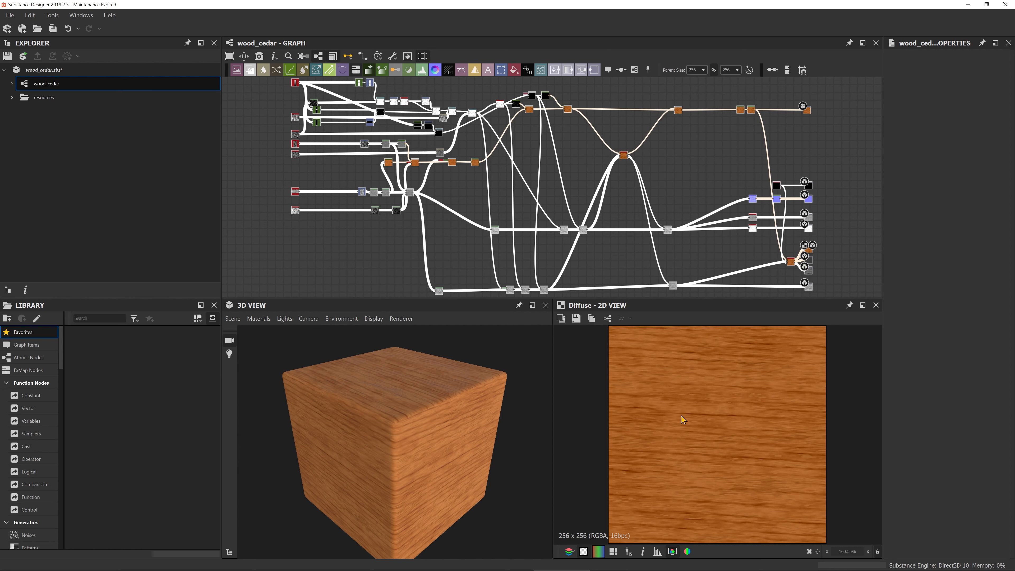
mouse_move(502, 569)
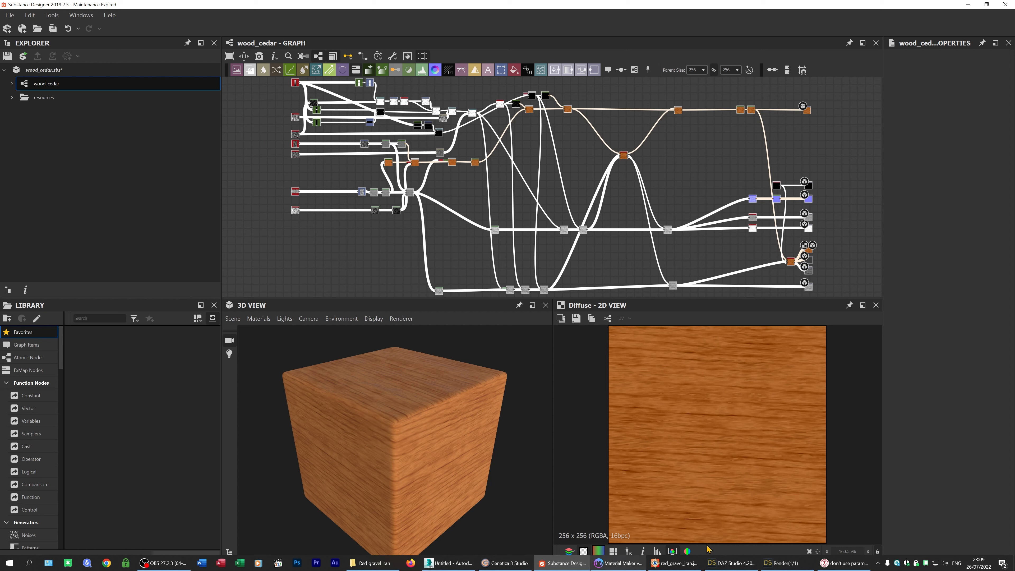
left_click(855, 563)
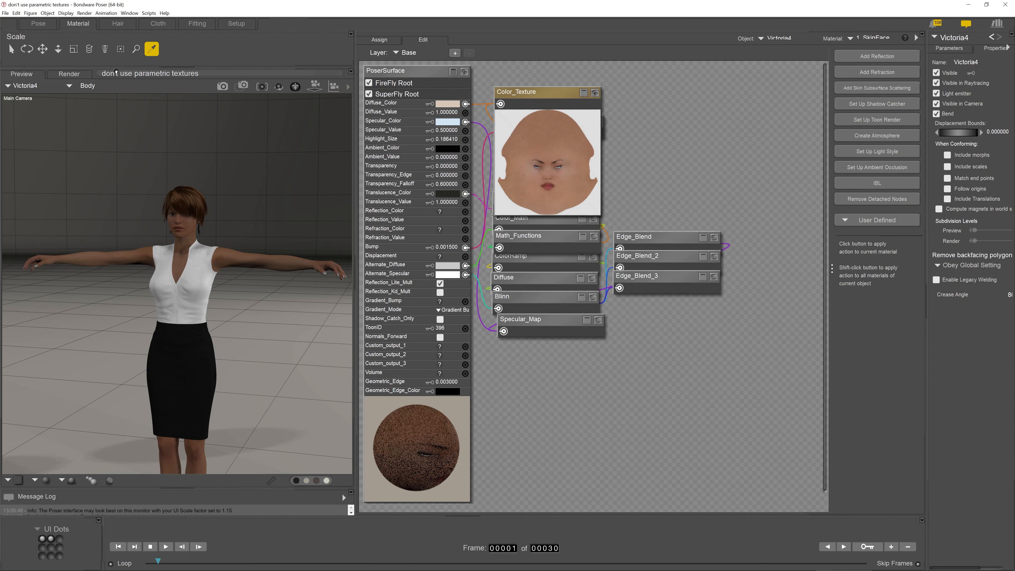
left_click(38, 23)
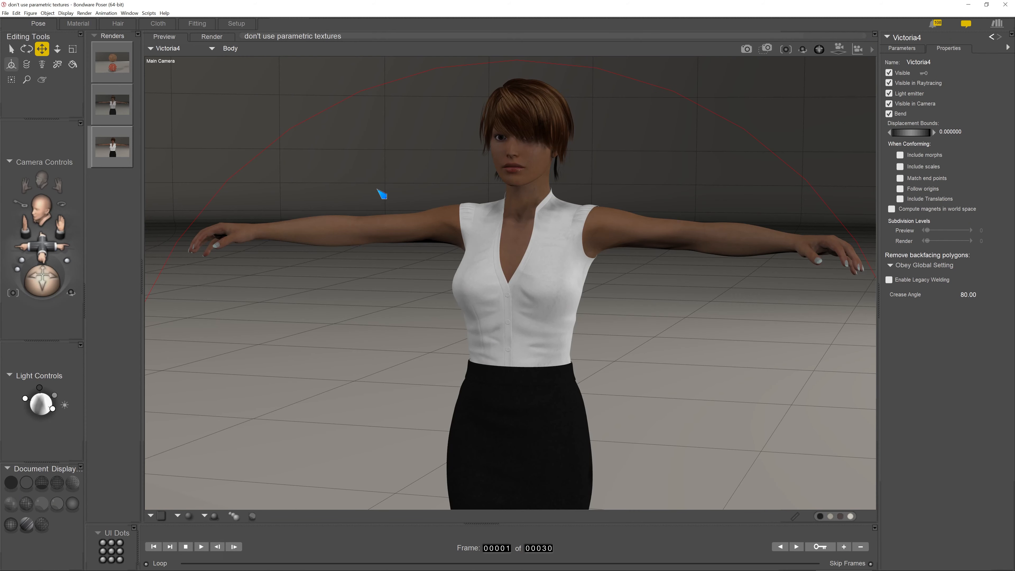
- Examine the texture map images in the Red gravel iran folder in File Explorer and return to Poser
mouse_move(453, 561)
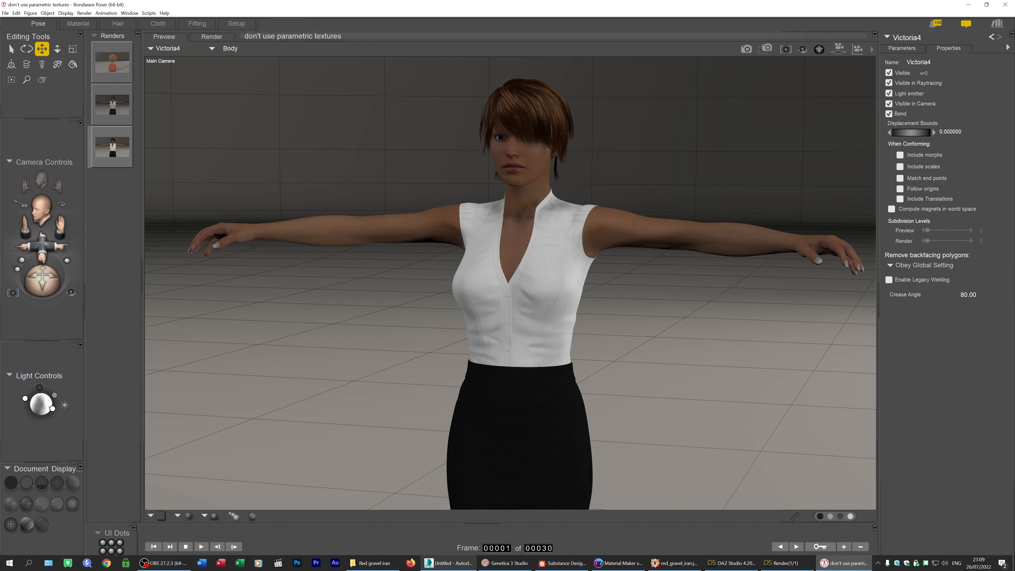
left_click(372, 562)
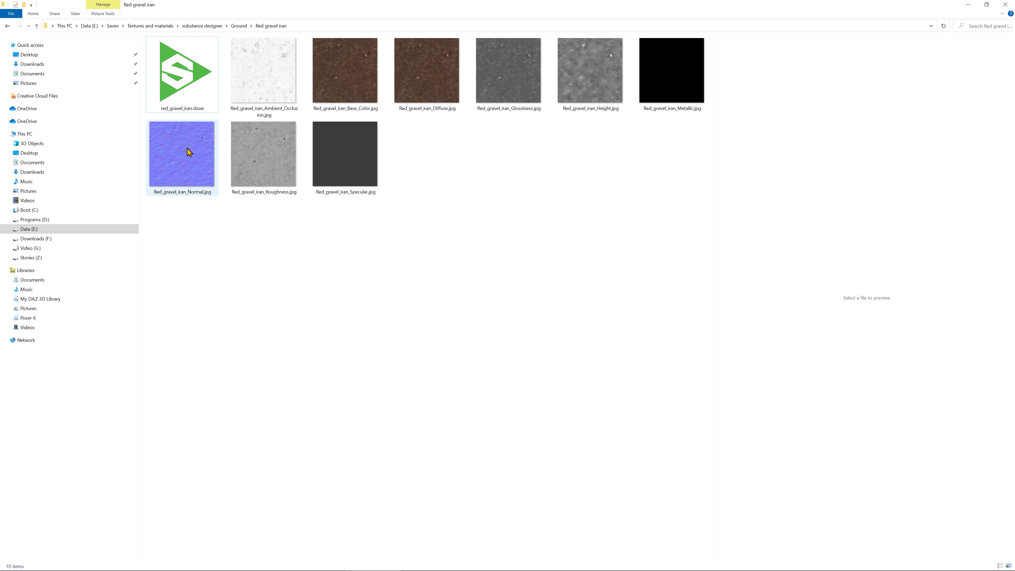
mouse_move(600, 61)
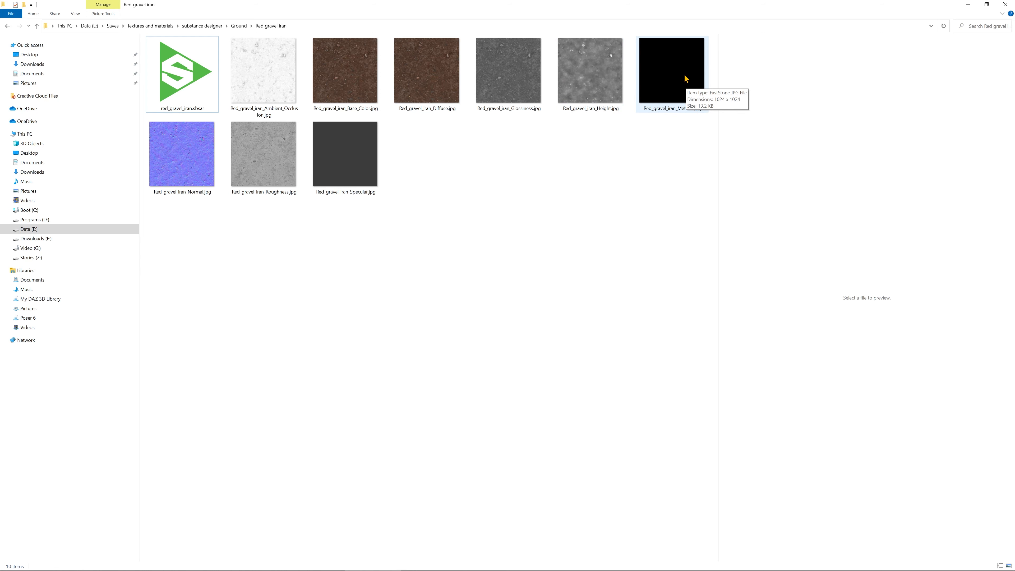
mouse_move(640, 568)
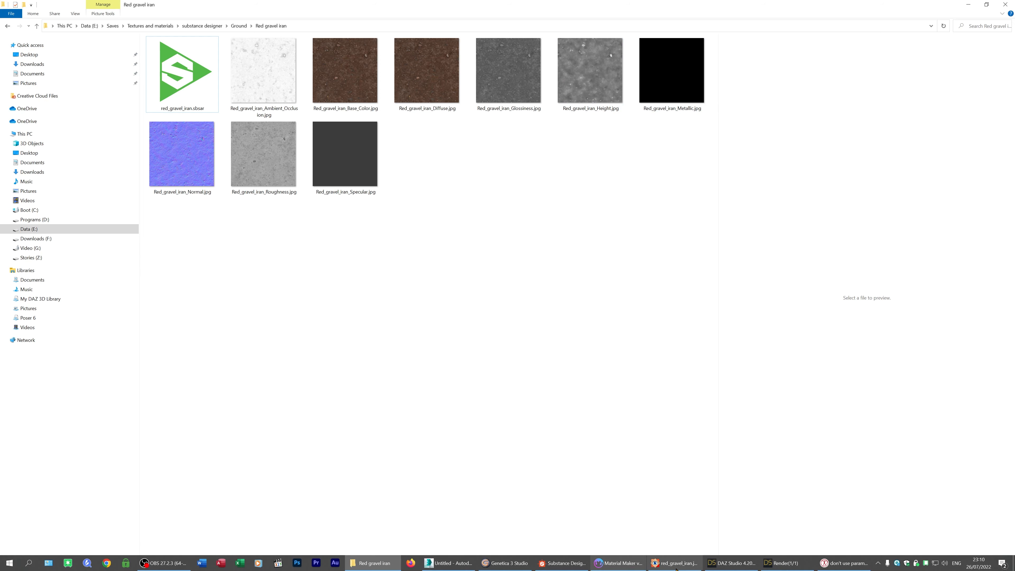
left_click(846, 563)
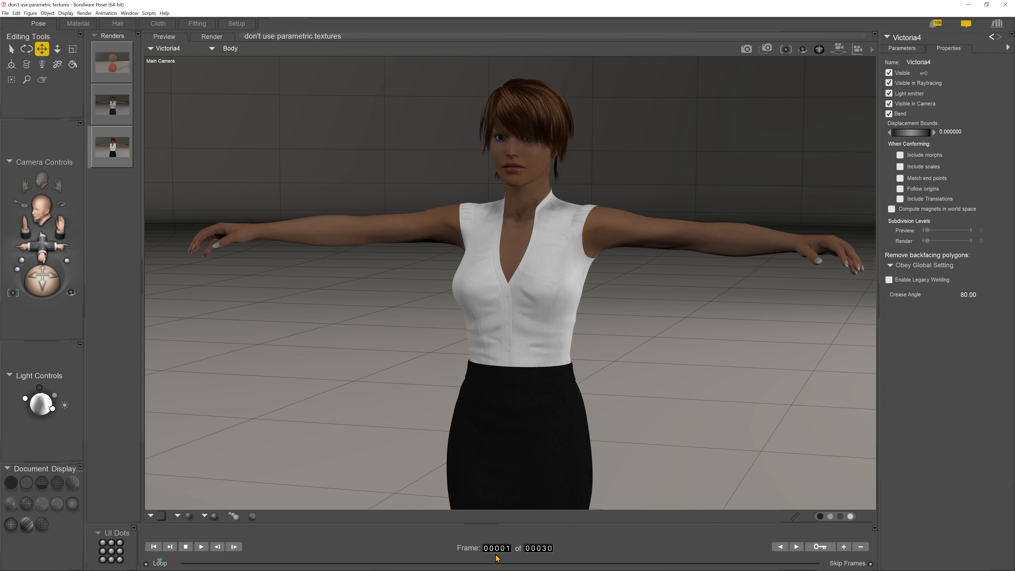
- Switch to Material Maker and look through the node graph of the wood plank material
mouse_move(499, 568)
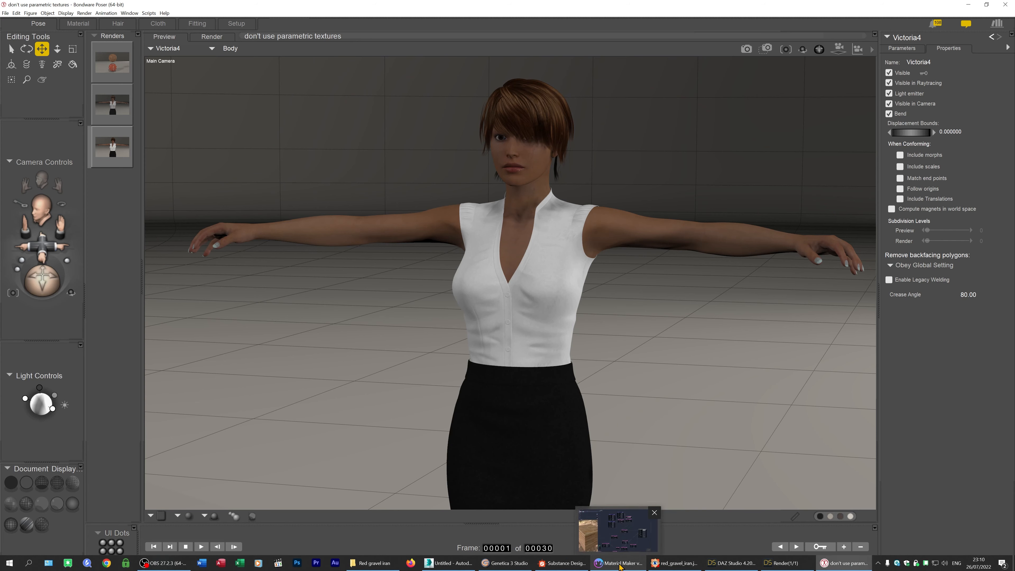
left_click(619, 564)
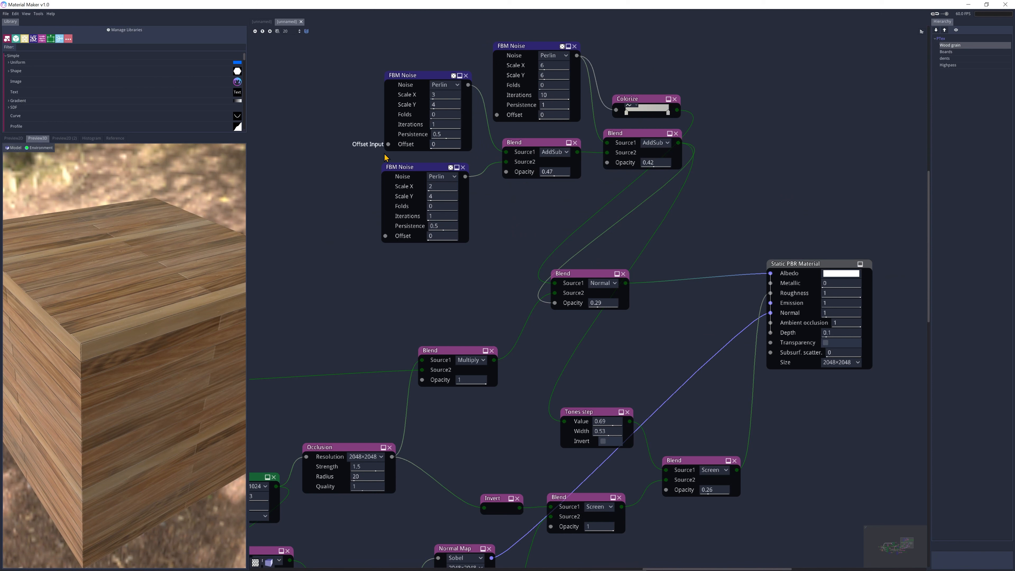
scroll(358, 223, "down", 6)
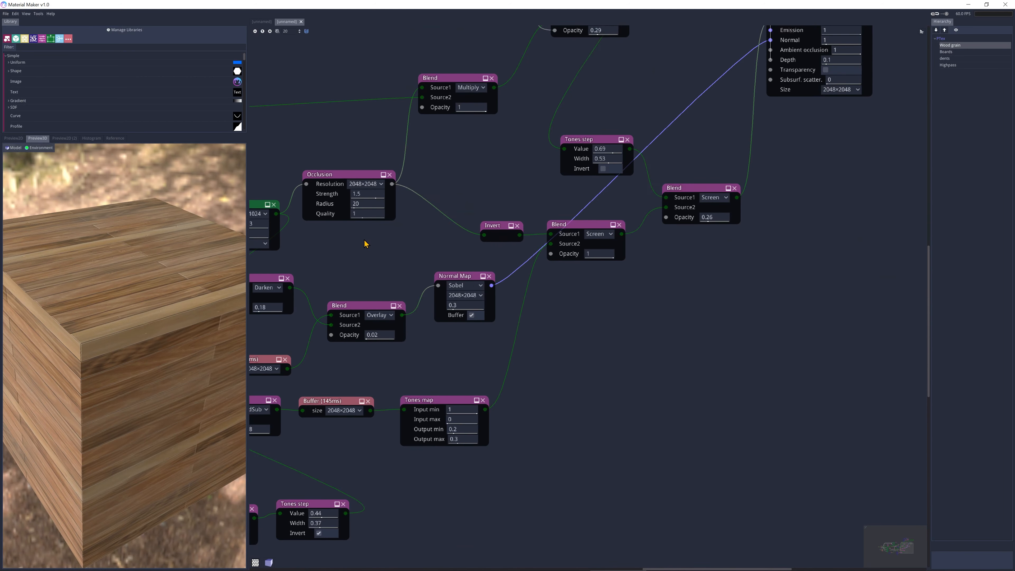
- Move the Perlin FBM Noise node lower in the wood plank graph, clear of the upper blend nodes, and look over the wider network
scroll(367, 249, "up", 3)
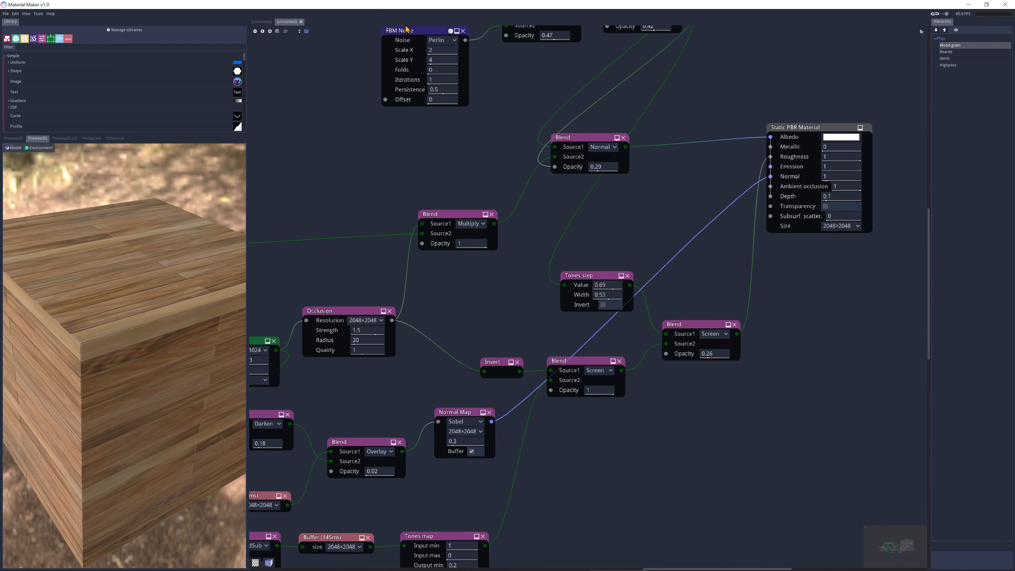
left_click_drag(407, 35, 360, 96)
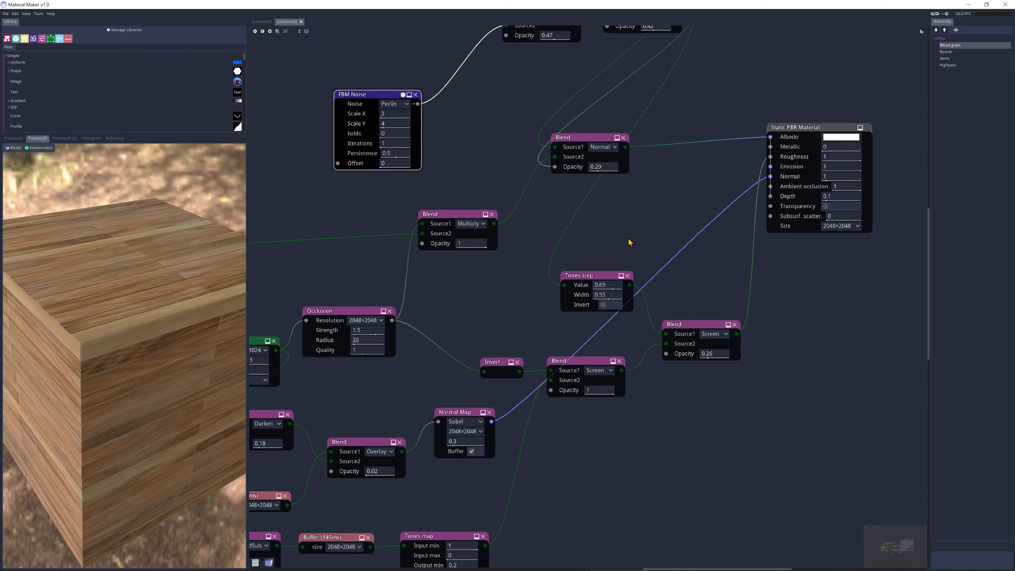
scroll(605, 282, "down", 4)
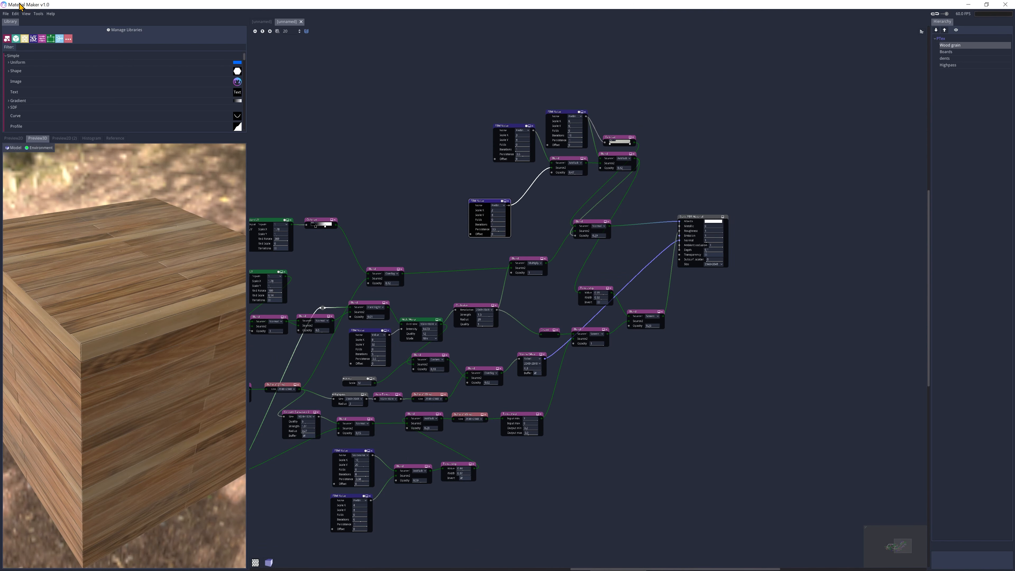
middle_click_drag(364, 191, 530, 149)
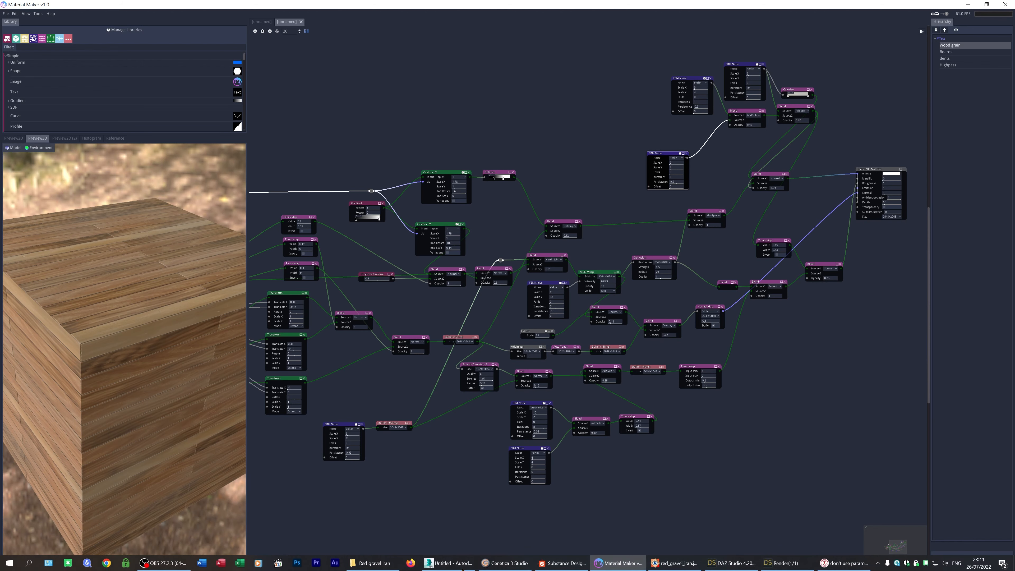
- Compare Material Maker's wood plank graph with the Victoria4 scene by switching between the two programs, ending in Poser
mouse_move(563, 563)
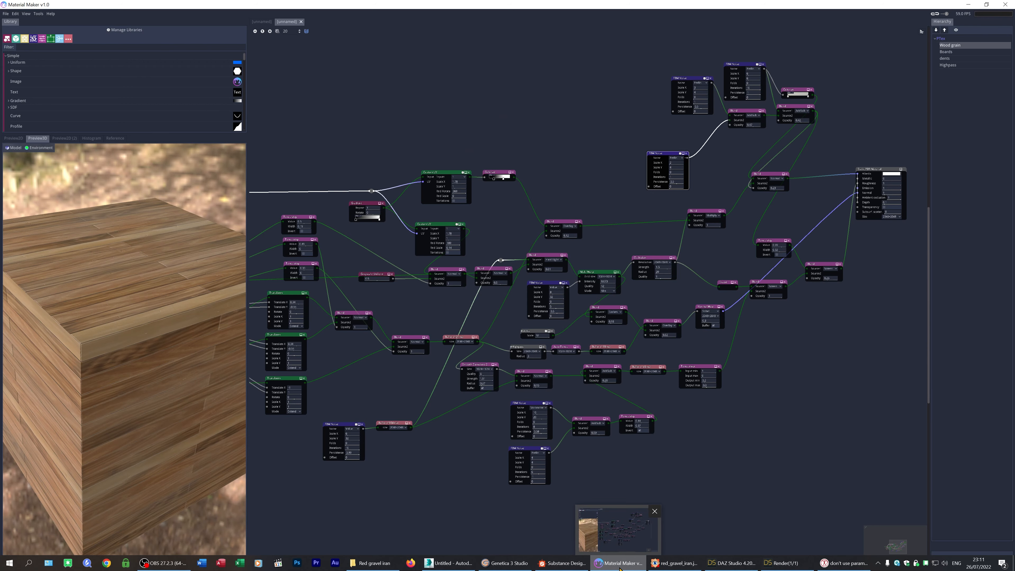
left_click(843, 564)
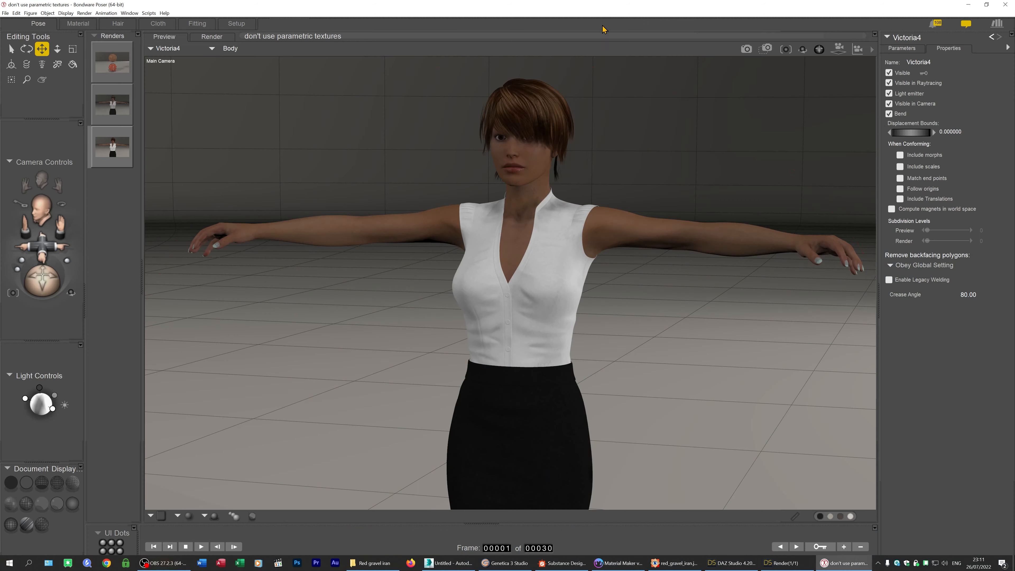
left_click(619, 563)
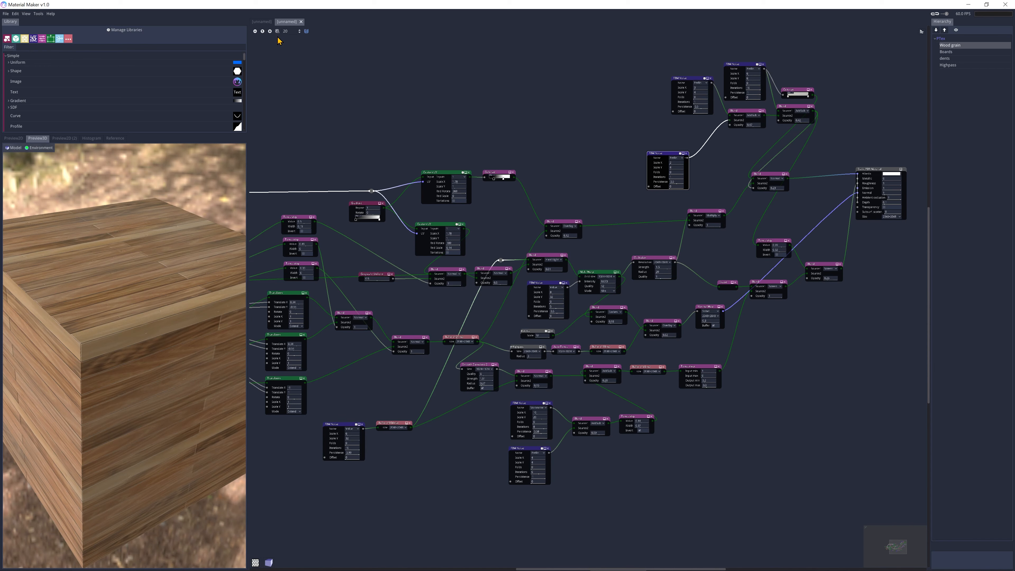
mouse_move(619, 568)
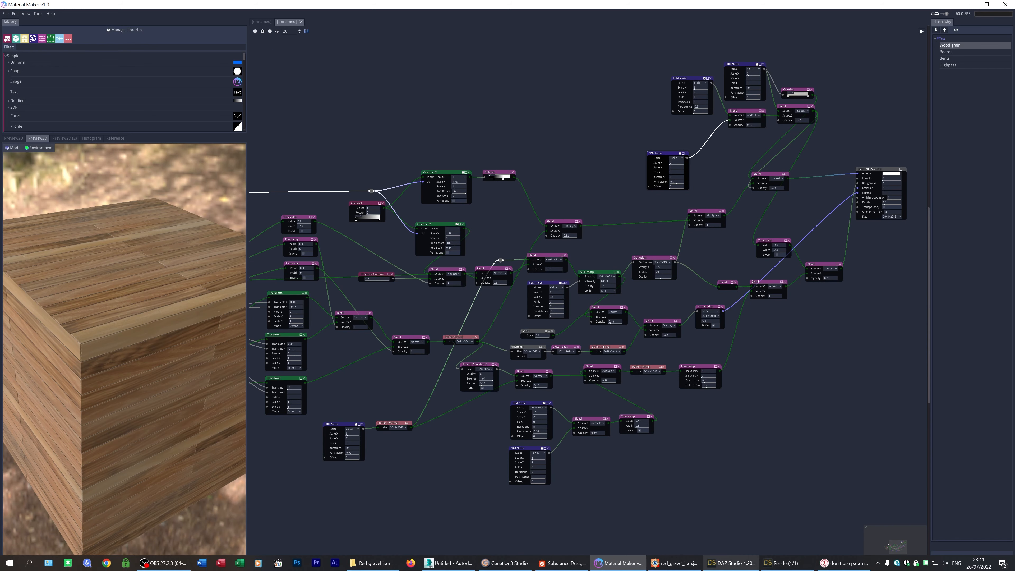
left_click(825, 564)
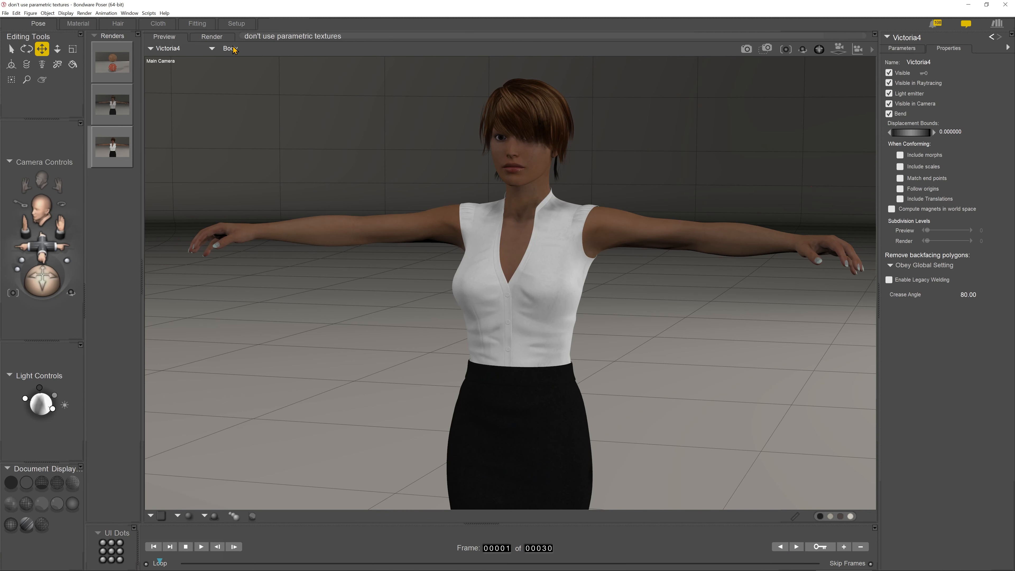
- Switch to the Face Camera and examine the worn edges and dirt streaks on the blue litter bin's textures up close
key("ctrl+equal")
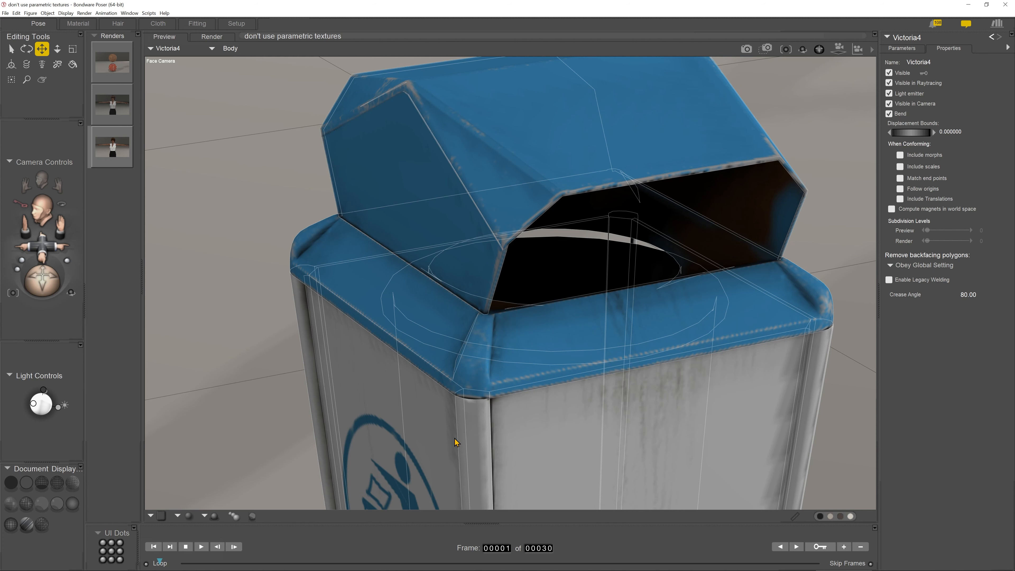
scroll(460, 440, "up", 3)
scroll(460, 432, "down", 3)
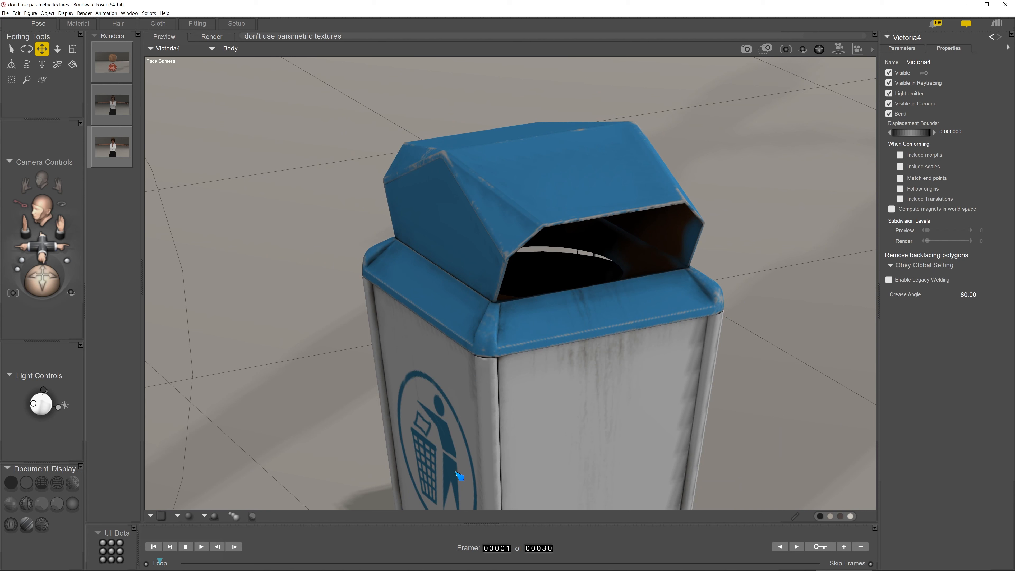
scroll(556, 350, "down", 1)
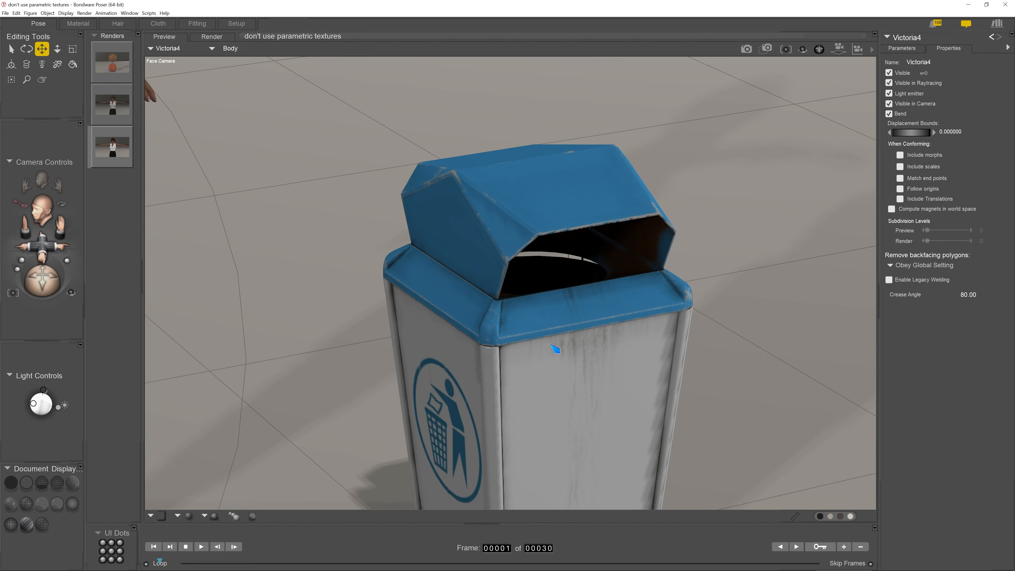
scroll(559, 351, "up", 1)
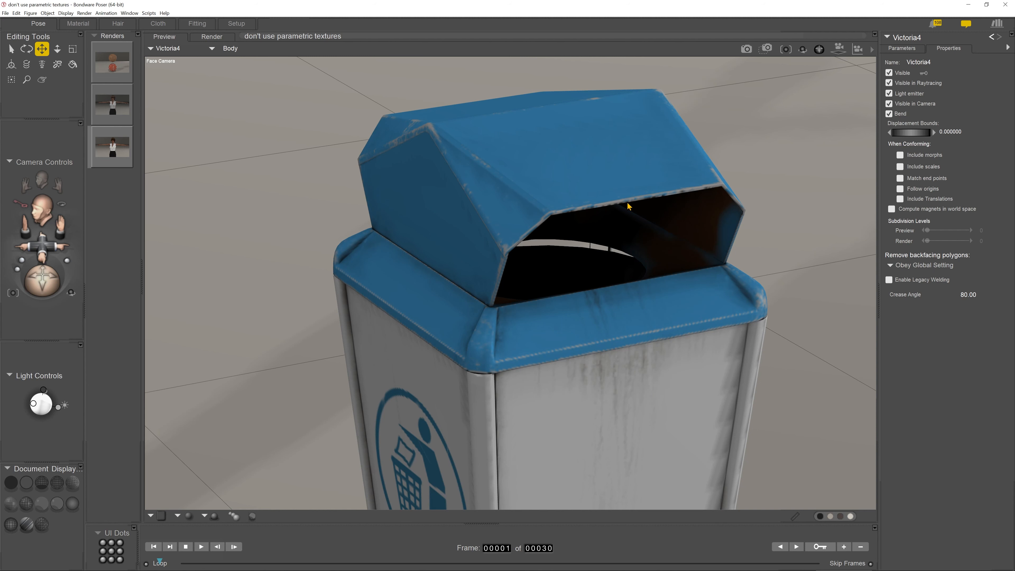
scroll(606, 210, "down", 2)
scroll(606, 210, "up", 5)
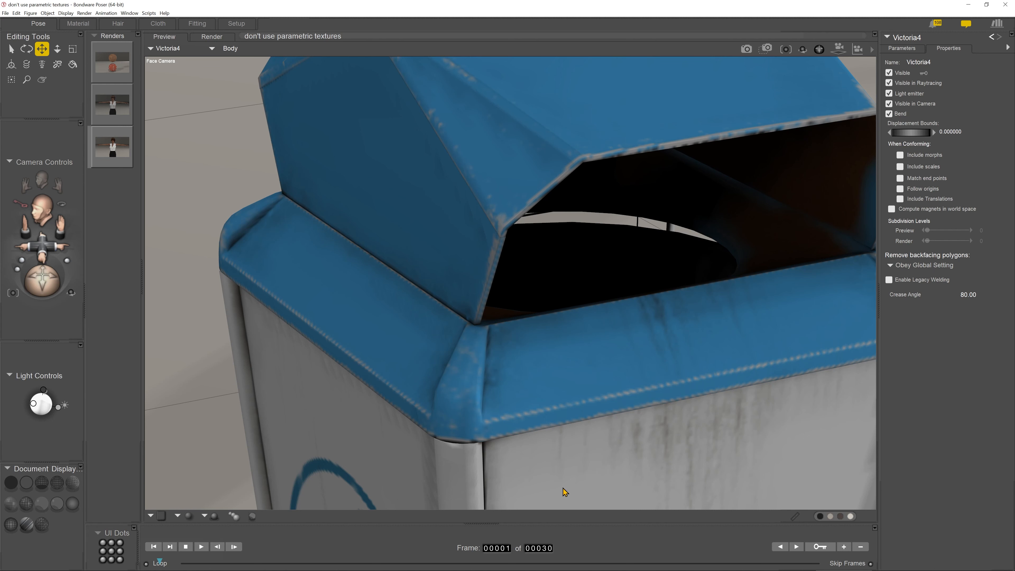
- Switch to Substance Designer and look at the wood_cedar graph and its cube preview
left_click(560, 564)
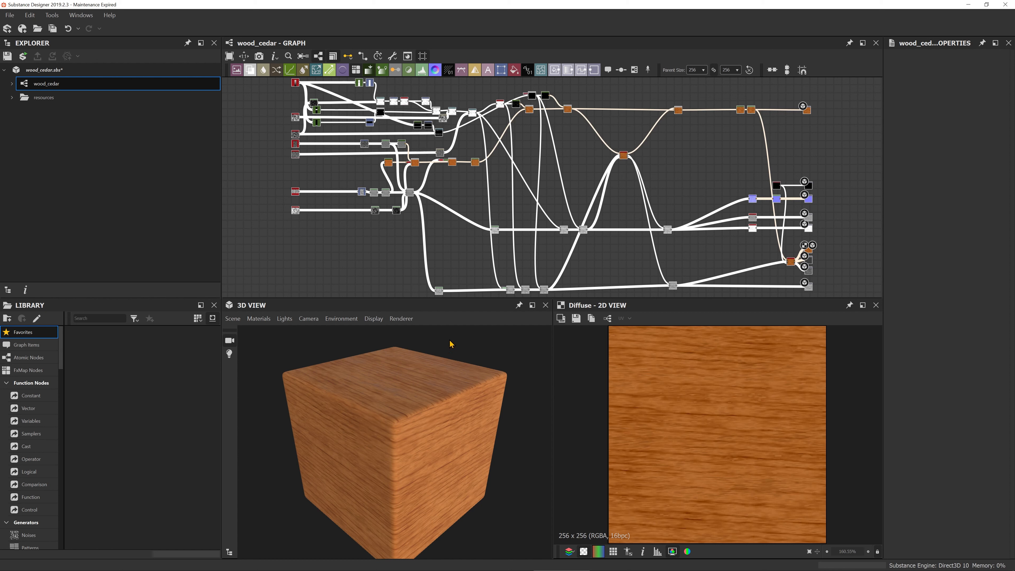
scroll(448, 414, "down", 1)
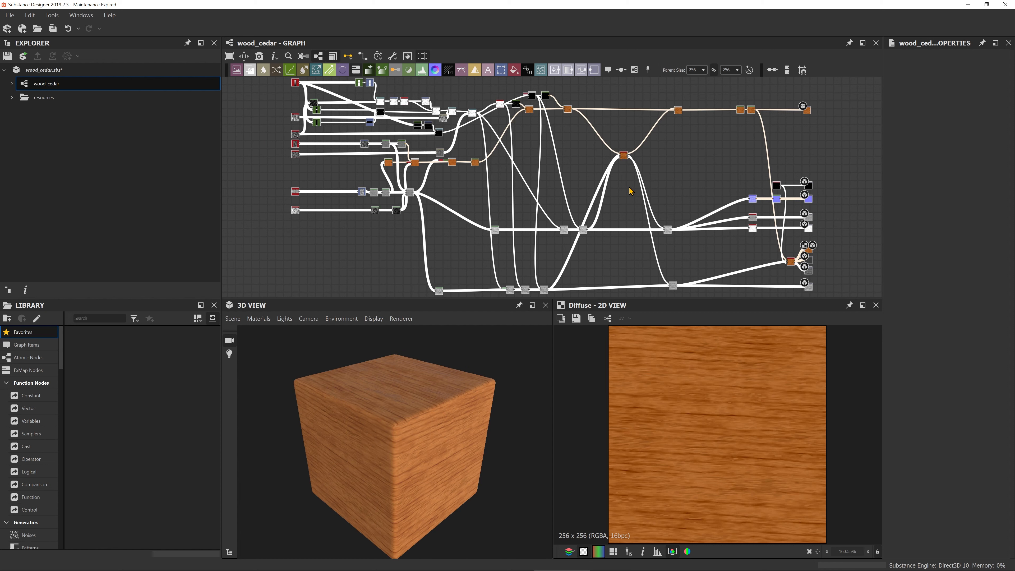
- Return to Poser and display the stored render of the wood and brick spheres
mouse_move(549, 570)
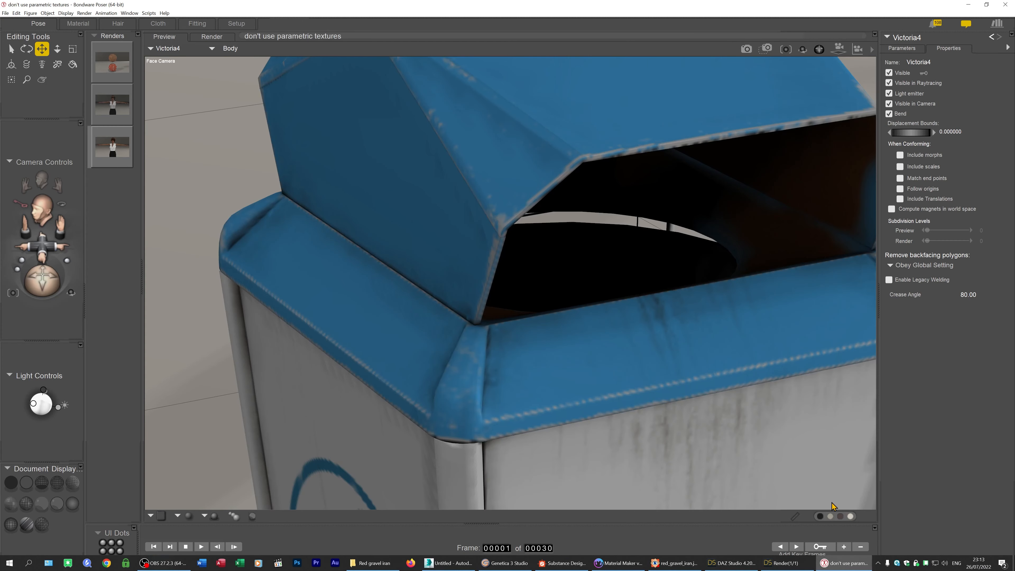
left_click(844, 563)
scroll(571, 268, "down", 5)
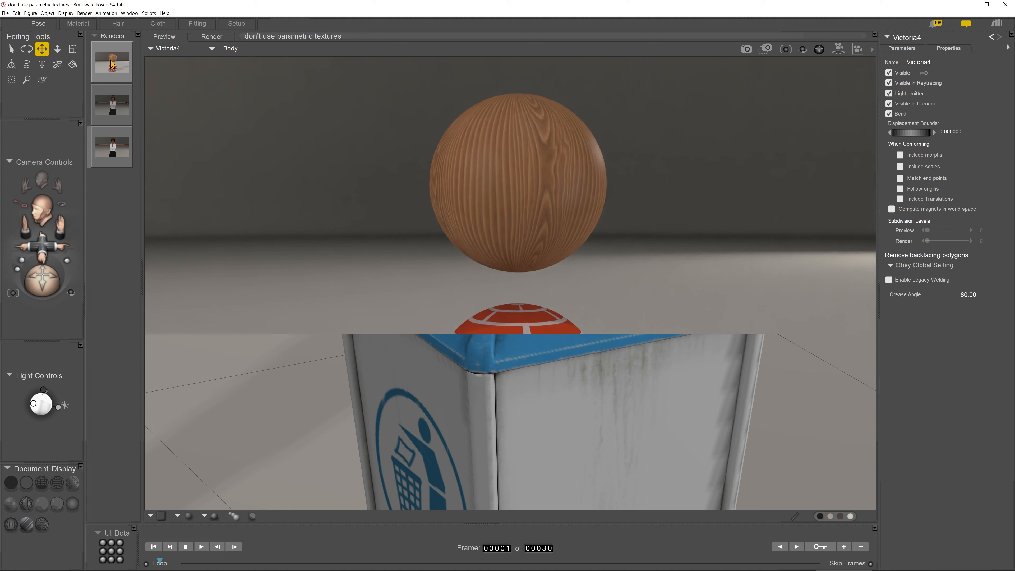
left_click(113, 64)
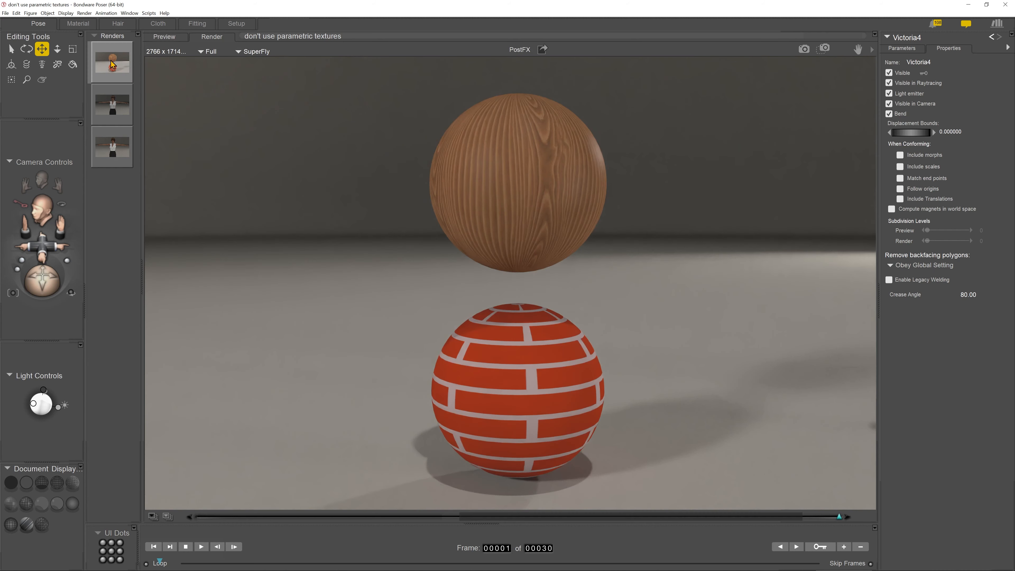